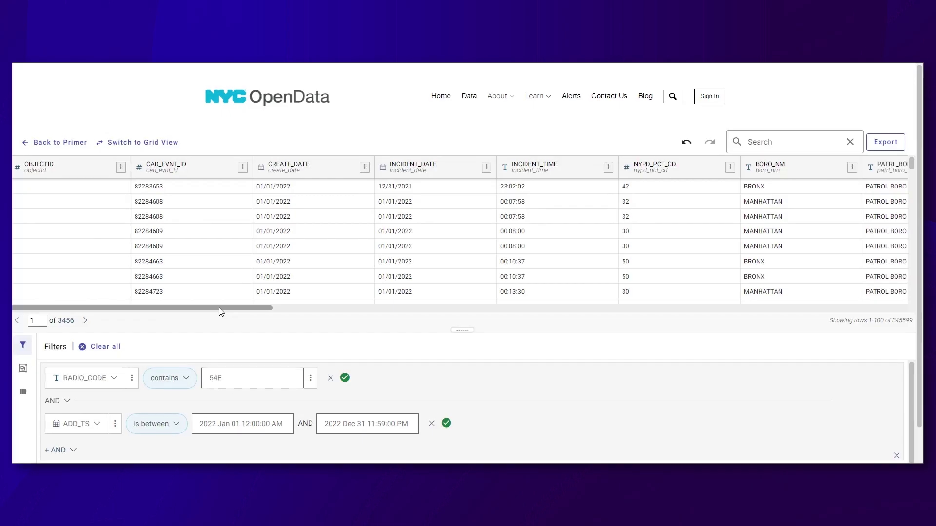
# - Scroll through the filtered 54E 2022 calls table to view its columns
pyautogui.moveTo(219, 310); pyautogui.dragTo(495, 346)
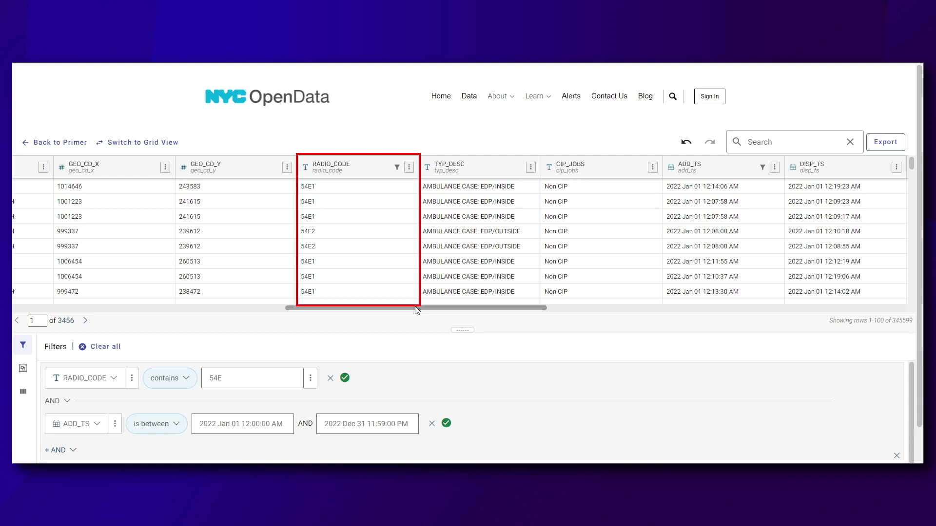
pyautogui.moveTo(417, 309); pyautogui.dragTo(664, 313)
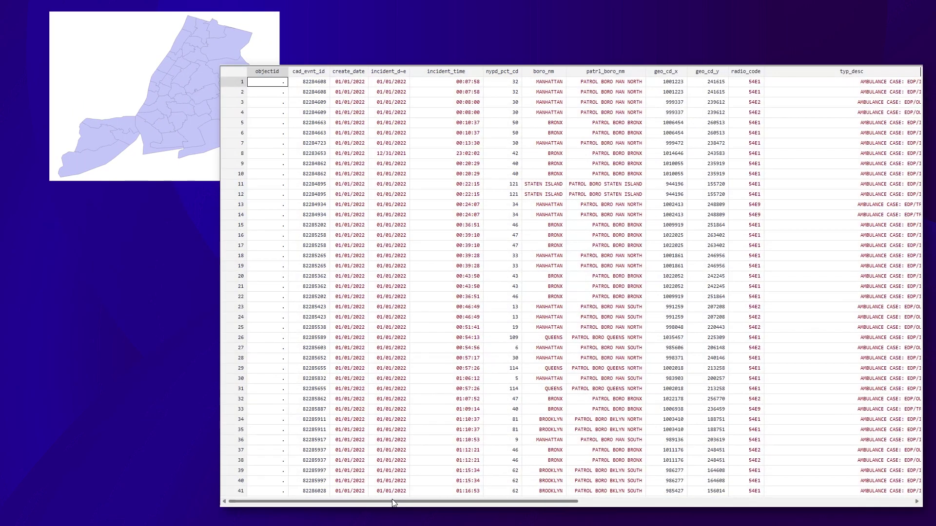
# - Arrange the trimmed cad_evnt_id, latitude and longitude table beside the UHF 42 neighborhoods map
pyautogui.moveTo(394, 502); pyautogui.dragTo(477, 504)
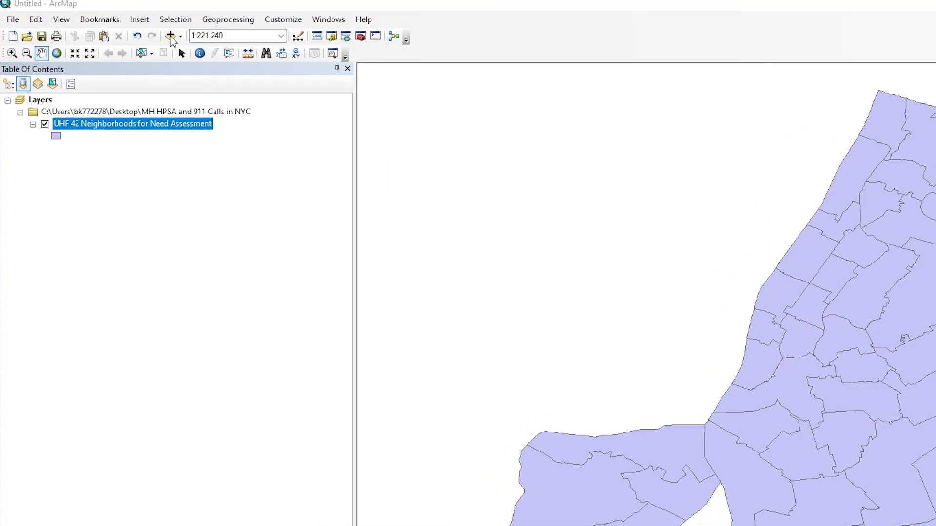
# - Add the NYPD_2022_54e.csv table to the map
pyautogui.click(171, 37)
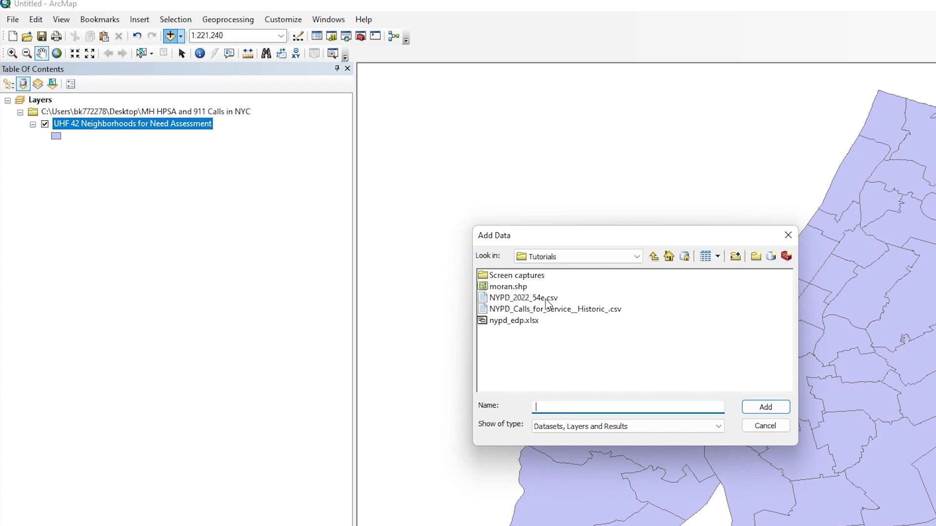
pyautogui.click(547, 300)
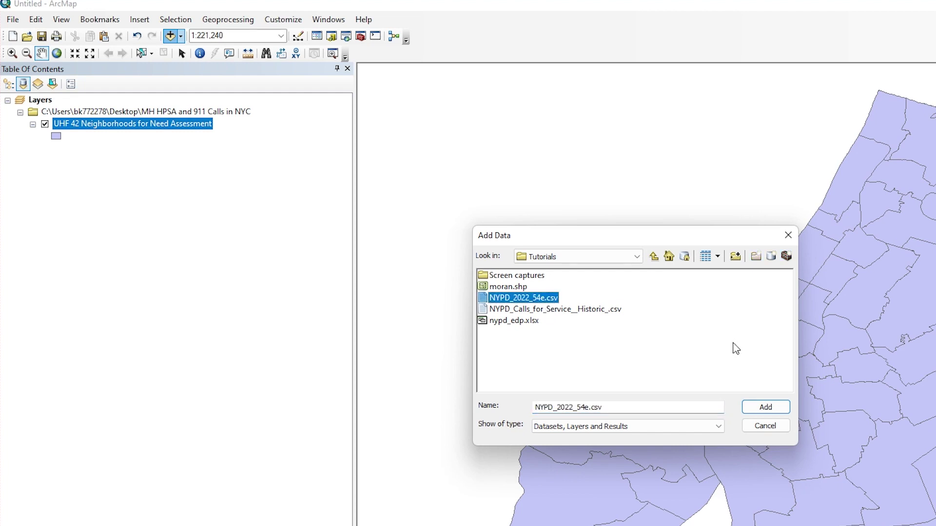
pyautogui.click(767, 414)
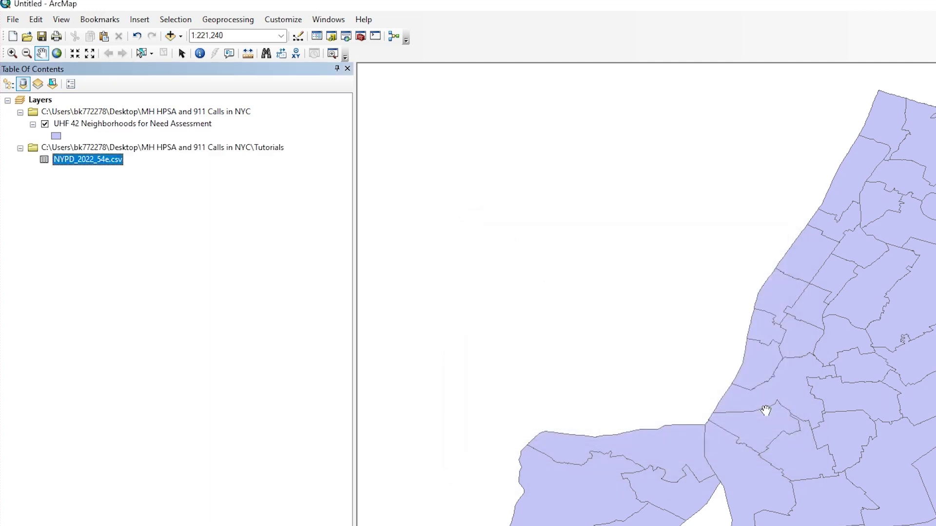
# - Set the table's XY display to longitude as X and latitude as Y
pyautogui.rightClick(102, 159)
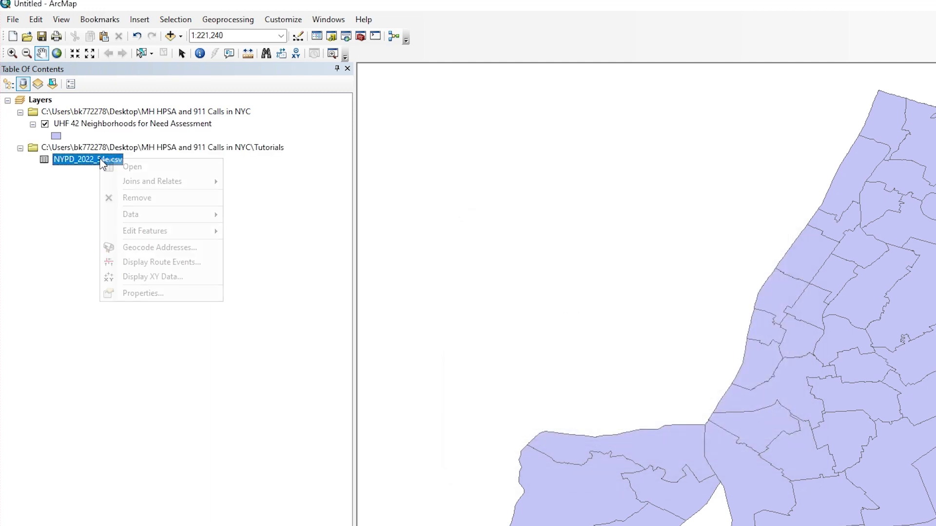
pyautogui.click(181, 276)
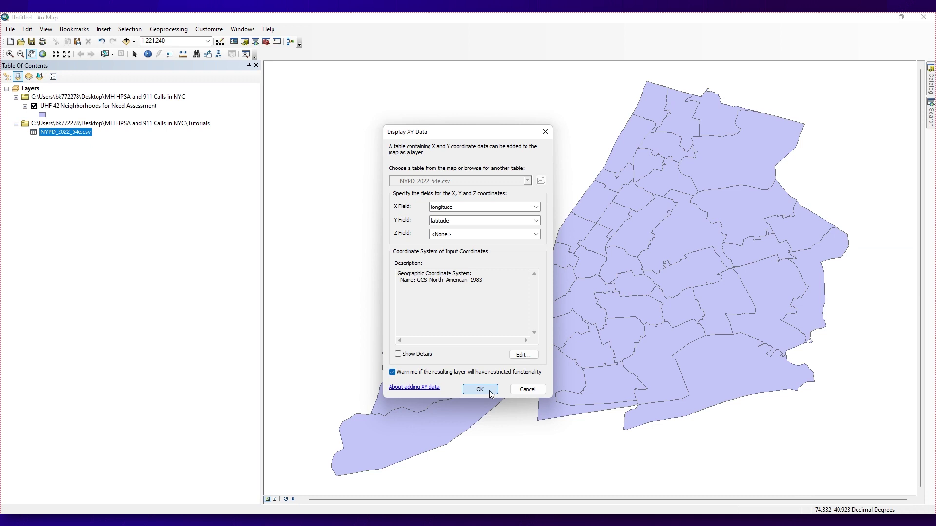
pyautogui.click(490, 391)
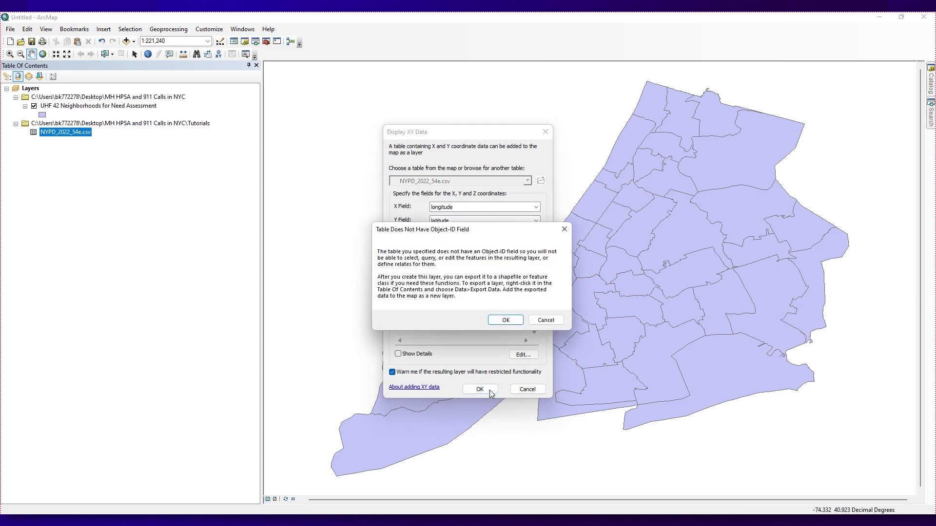
# - Accept the Object-ID warning to create the NYPD_2022_54e.csv Events point layer
pyautogui.click(506, 321)
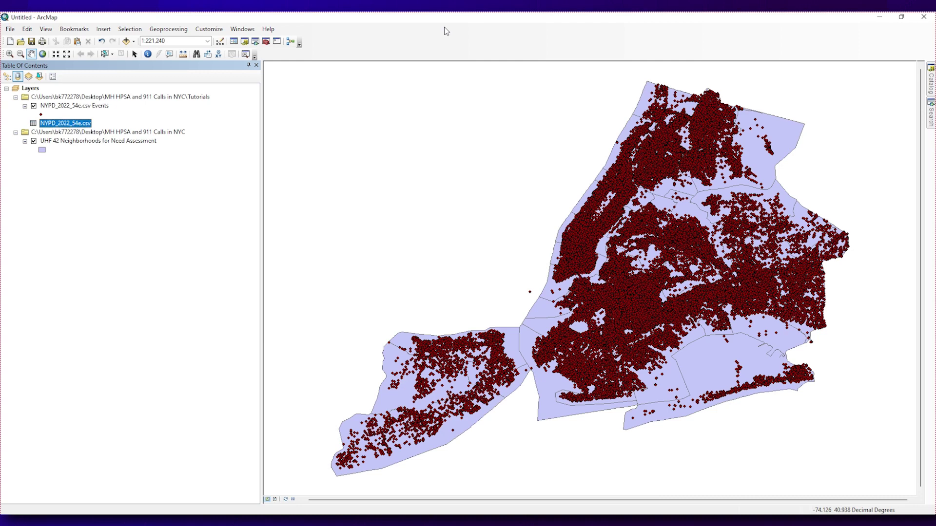
# - Export the Events points to the NYPD_2022_54e shapefile, add it to the map, and hide the Events layer
pyautogui.click(89, 106)
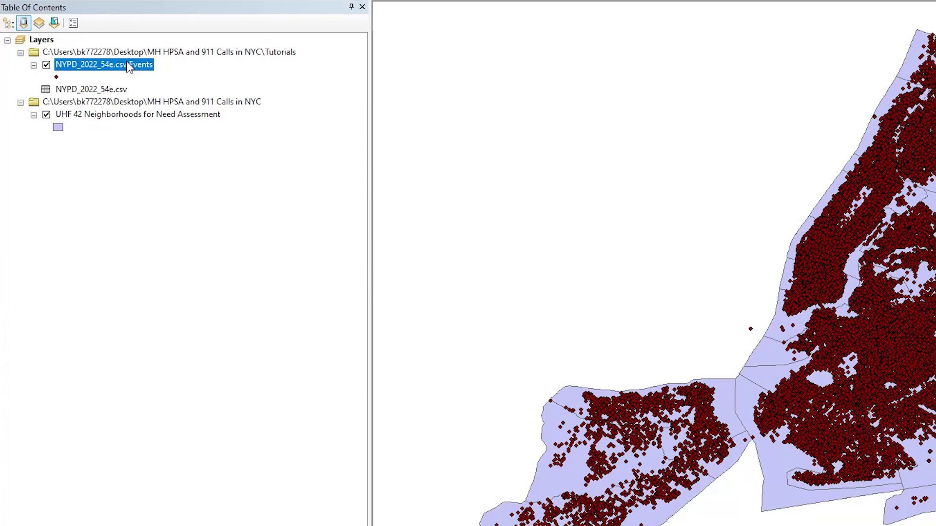
pyautogui.rightClick(89, 106)
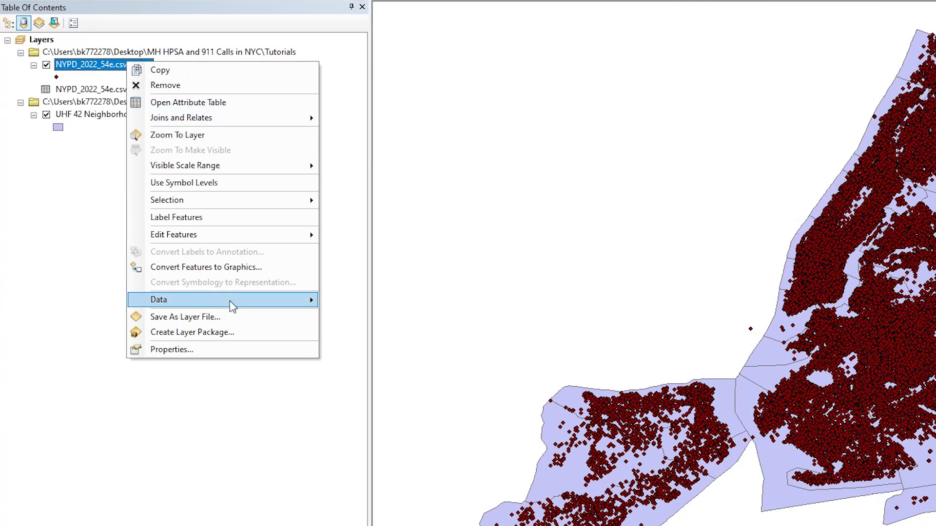
pyautogui.moveTo(251, 305)
pyautogui.click(384, 314)
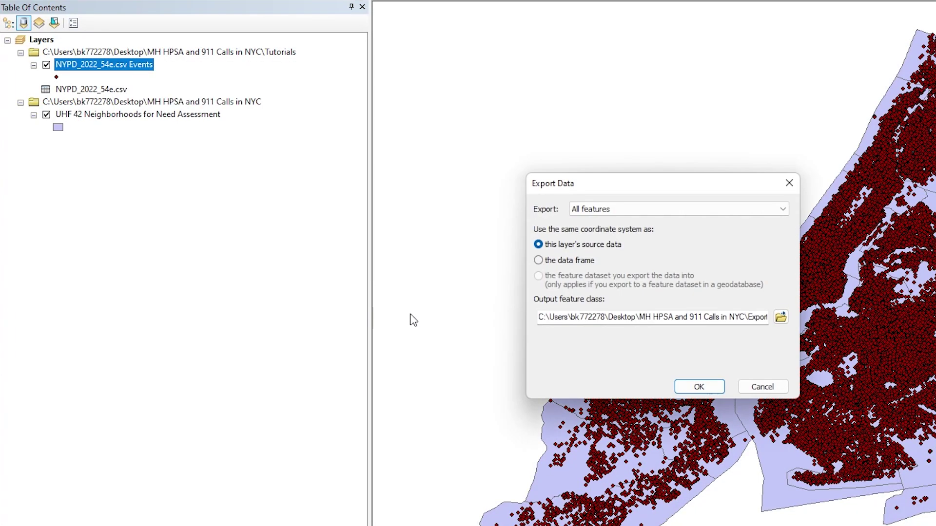
pyautogui.click(781, 318)
pyautogui.click(607, 360)
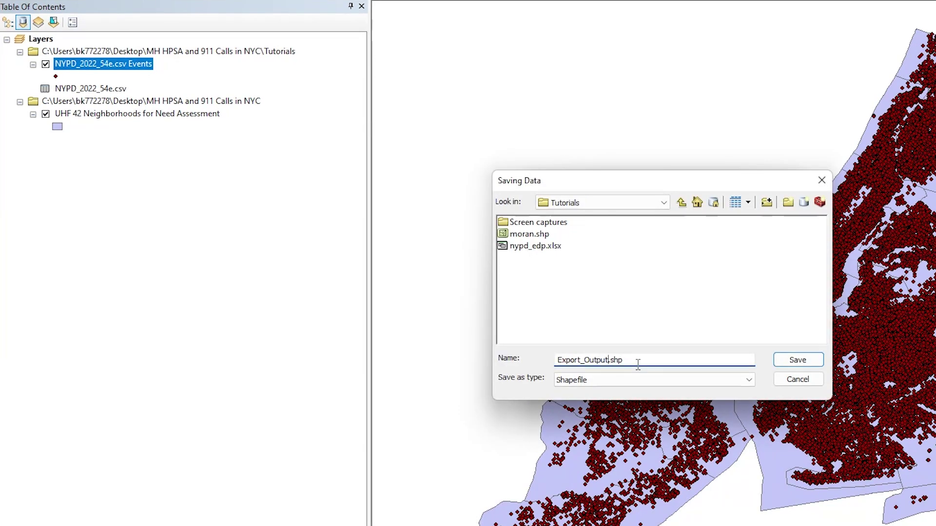
pyautogui.hotkey('shift', 'Left')
pyautogui.hotkey('shift', 'Left')
pyautogui.hotkey('shift', 'Left')
pyautogui.hotkey('shift', 'Left')
pyautogui.hotkey('shift', 'Left')
pyautogui.hotkey('shift', 'Left')
pyautogui.hotkey('shift', 'Left')
pyautogui.hotkey('shift', 'Left')
pyautogui.hotkey('shift', 'Left')
pyautogui.hotkey('shift', 'Left')
pyautogui.hotkey('shift', 'Left')
pyautogui.hotkey('shift', 'Left')
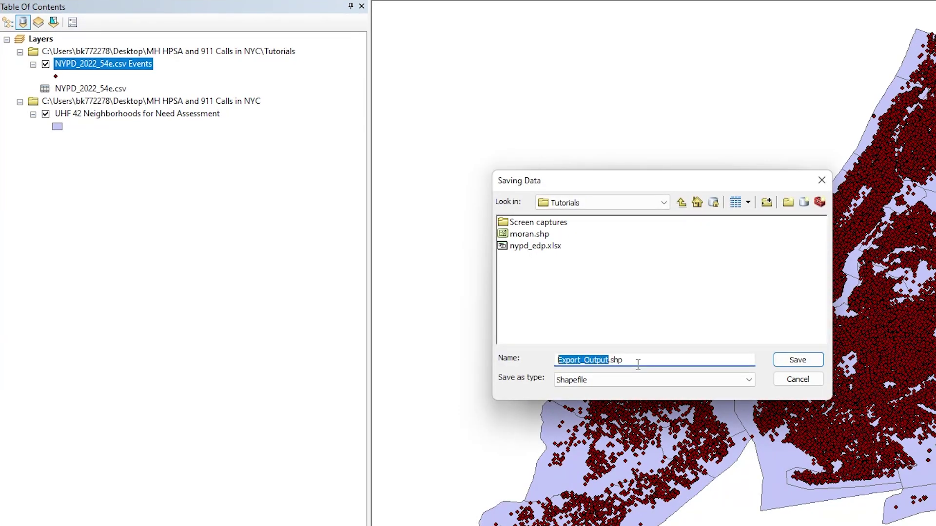
pyautogui.write('NL')
pyautogui.press('Return')
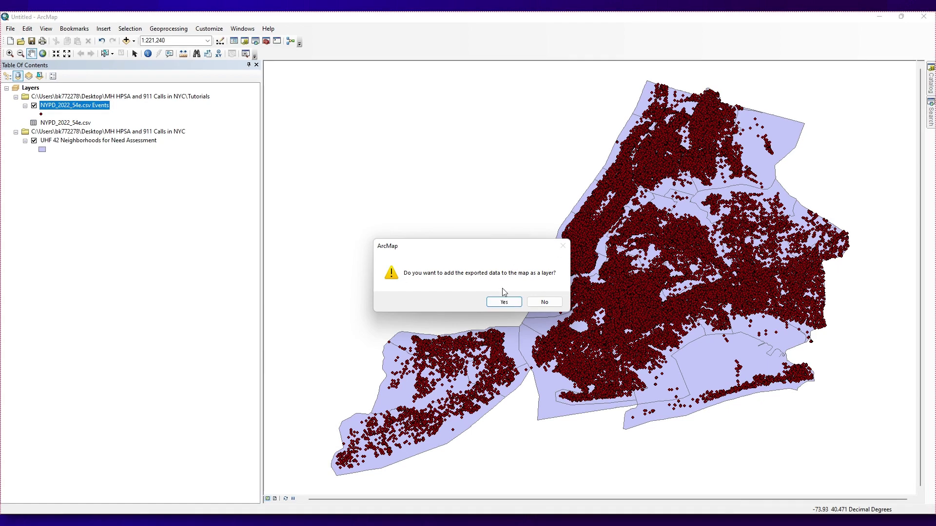
pyautogui.click(504, 303)
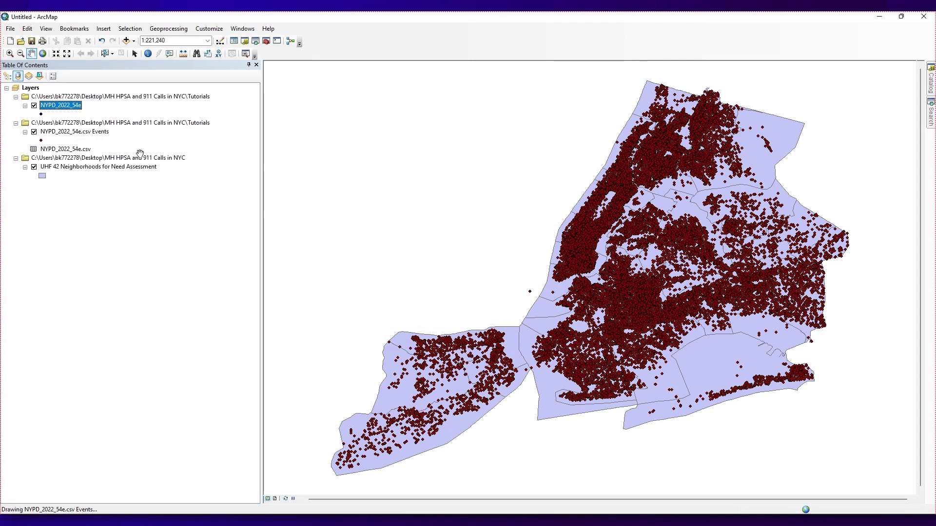
pyautogui.click(33, 132)
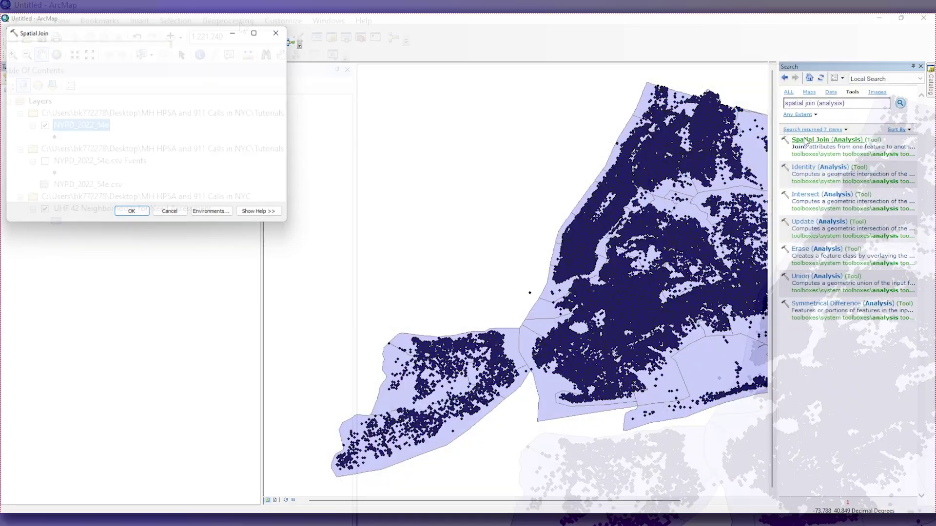
# - Search the geoprocessing tools for 'spati' and open Spatial Join (Analysis)
pyautogui.click(213, 32)
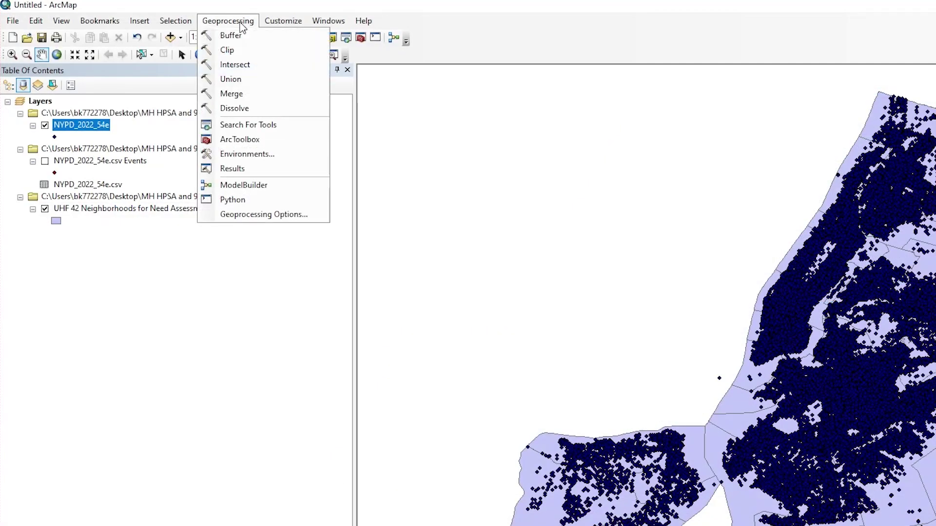
pyautogui.click(249, 126)
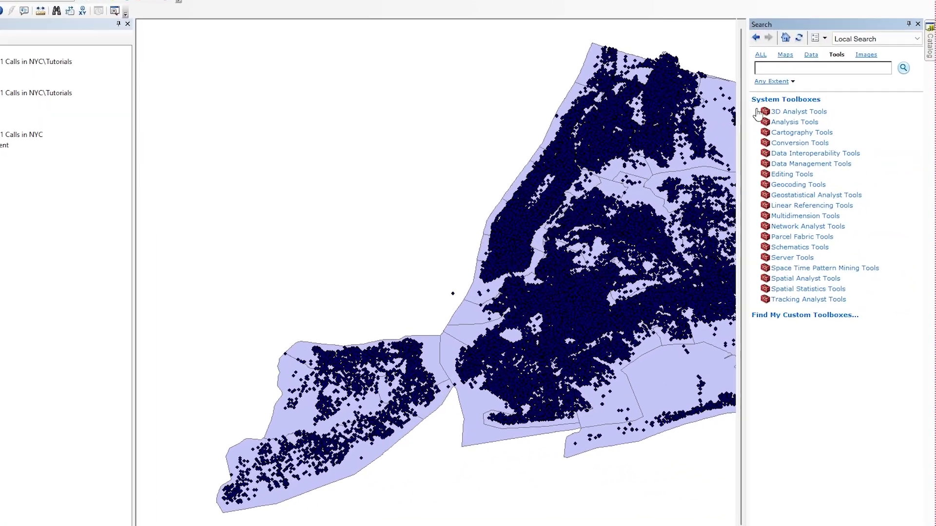
pyautogui.write('spati')
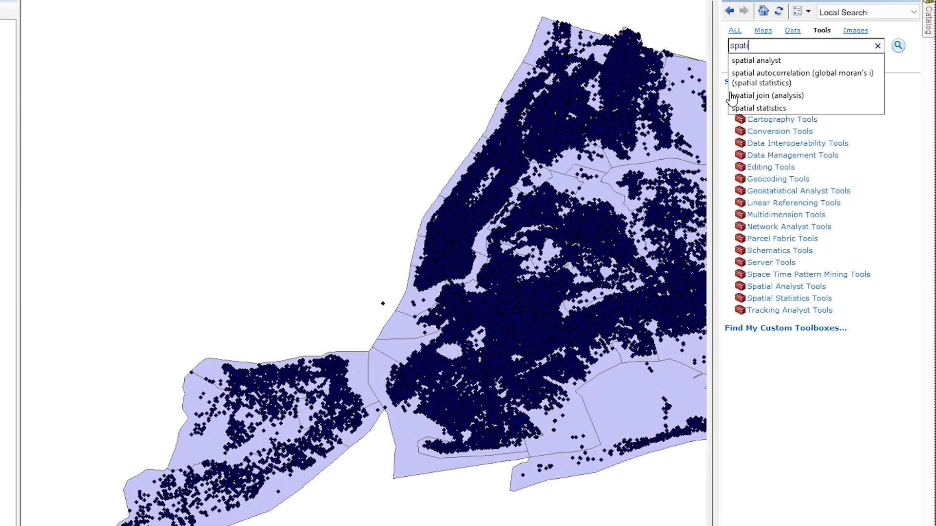
pyautogui.press('Down')
pyautogui.press('Down')
pyautogui.press('Down')
pyautogui.press('Return')
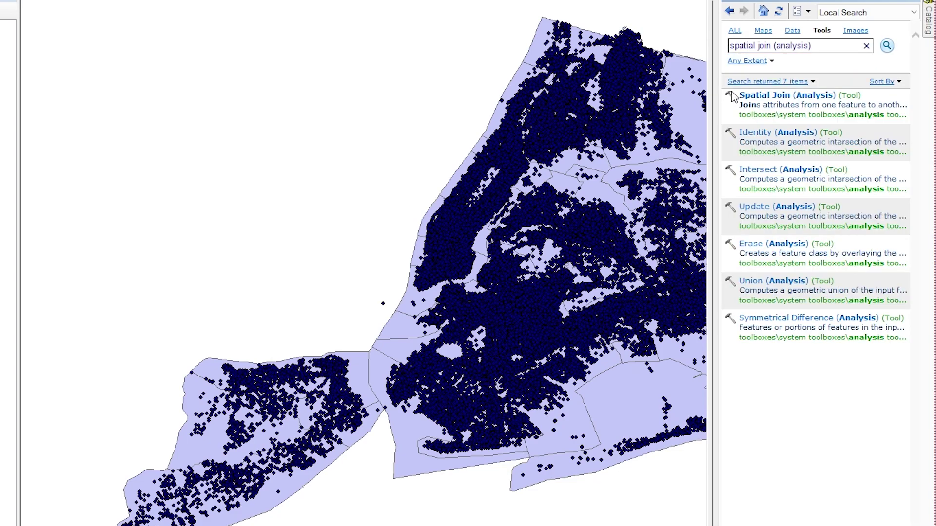
pyautogui.click(754, 95)
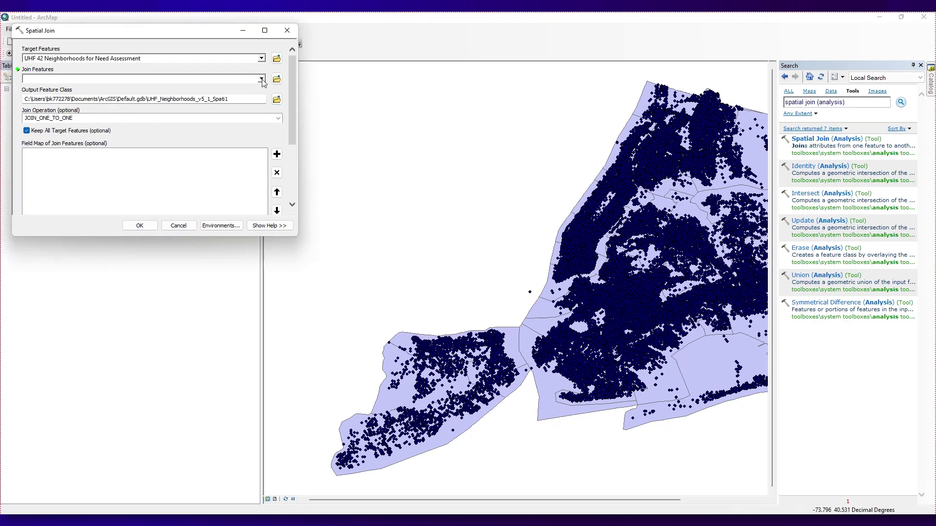
# - Run a one-to-one spatial join of NYPD_2022_54e onto the neighborhoods with match option COMPLETELY_CONTAINS
pyautogui.click(262, 79)
pyautogui.click(68, 86)
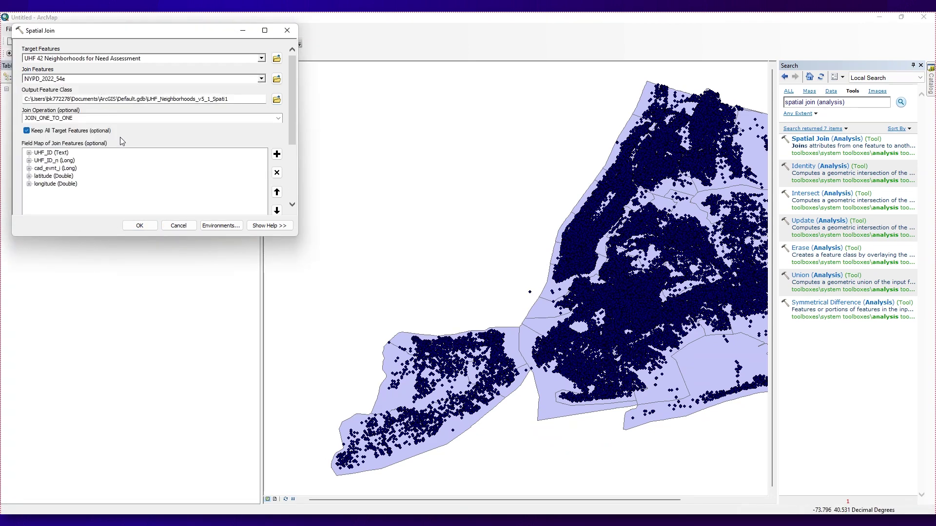
pyautogui.click(278, 119)
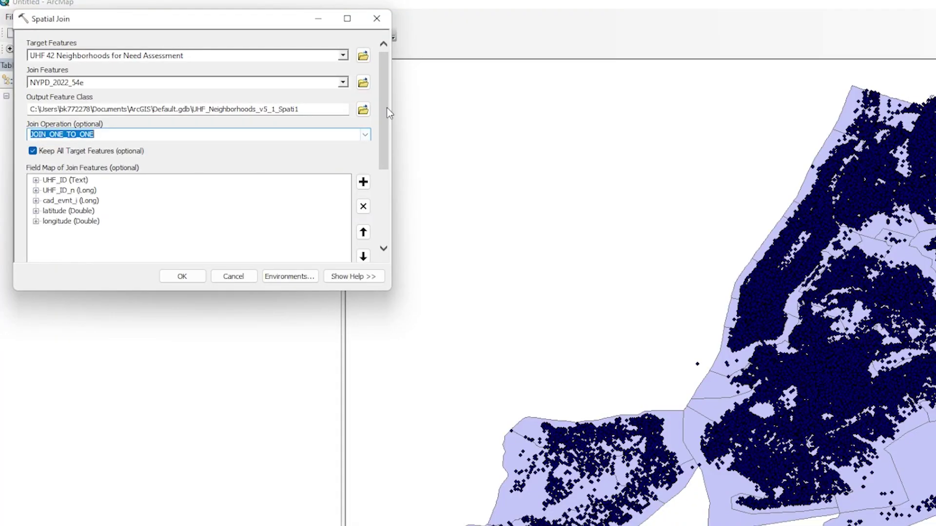
pyautogui.scroll(-5, 293, 127)
pyautogui.click(269, 175)
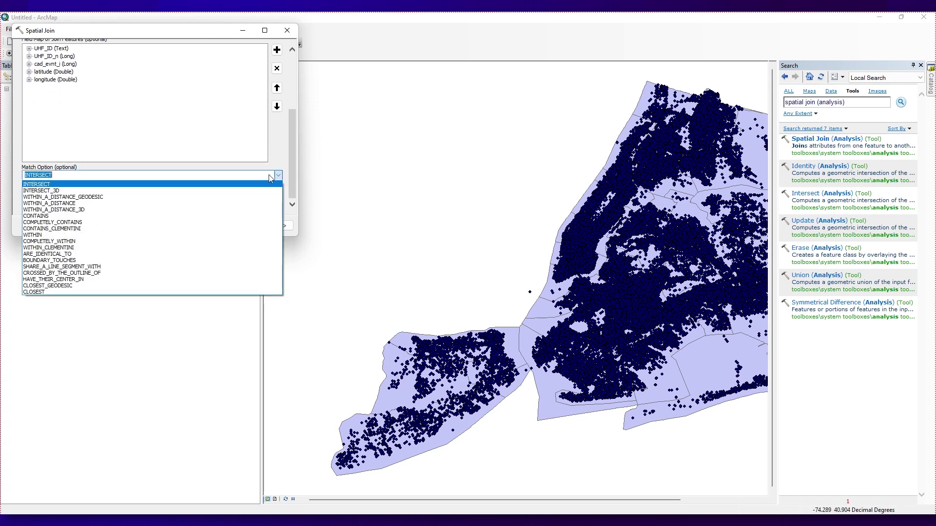
pyautogui.click(195, 222)
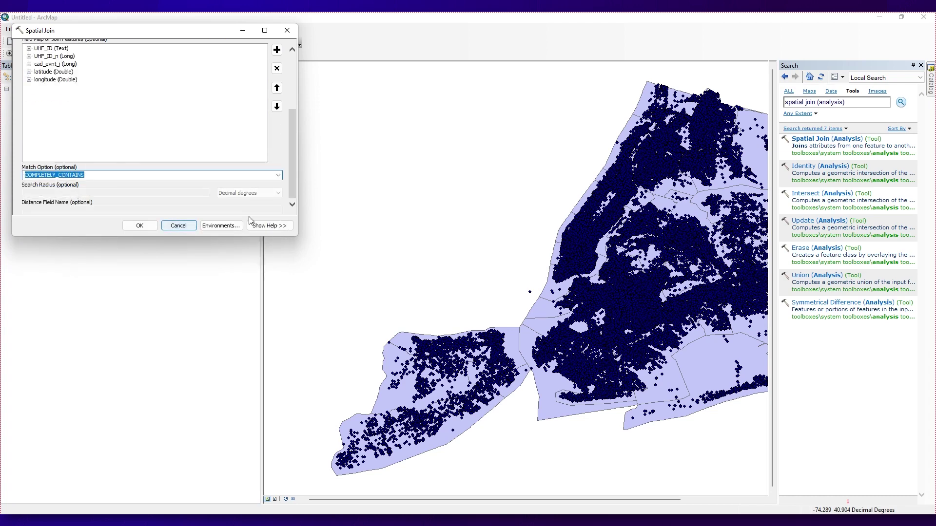
pyautogui.moveTo(291, 159); pyautogui.dragTo(295, 105)
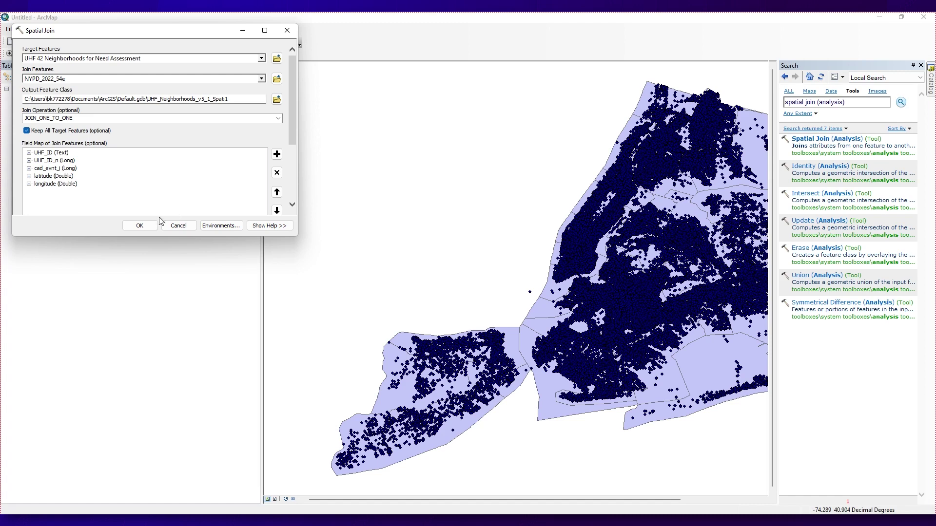
pyautogui.click(138, 225)
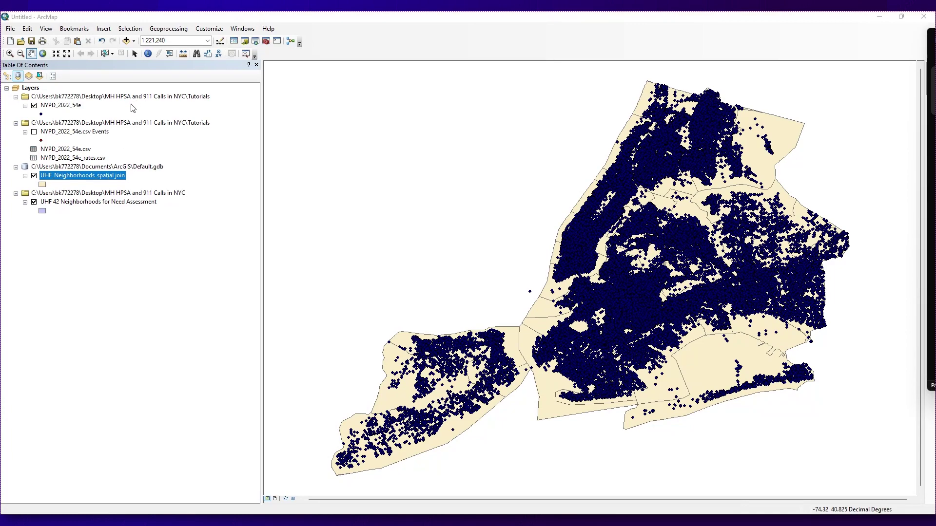
pyautogui.rightClick(116, 174)
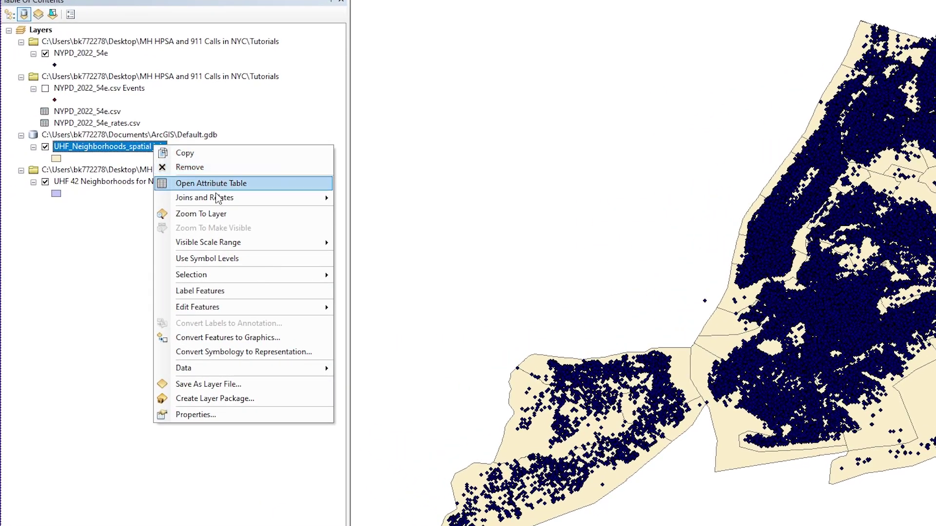
# - Join NYPD_2022_54e_rates.csv to the spatial join layer, matching UHF_ID_n to UHF_ID
pyautogui.moveTo(293, 198)
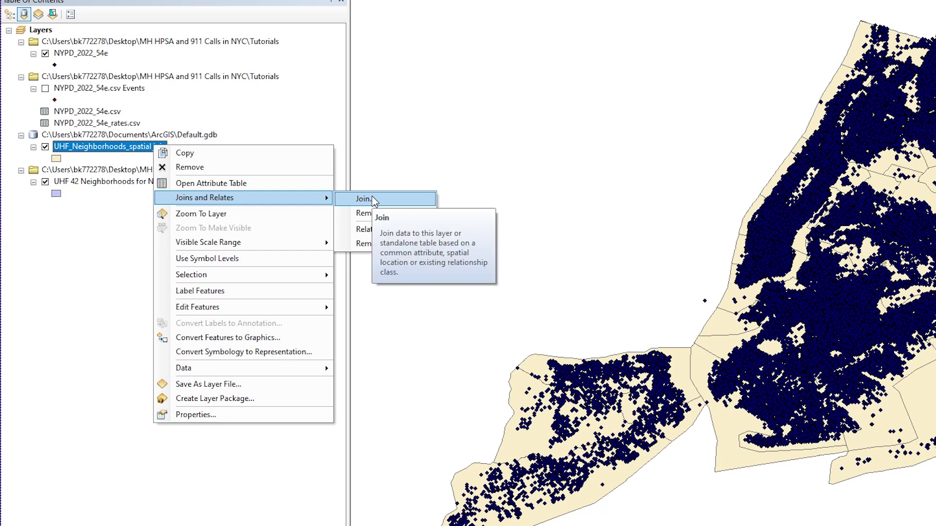
pyautogui.click(366, 198)
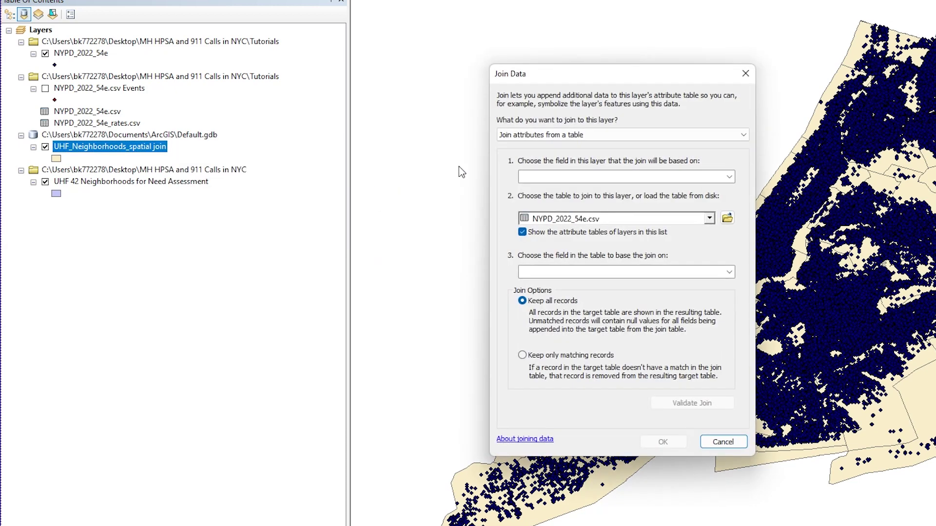
pyautogui.click(729, 177)
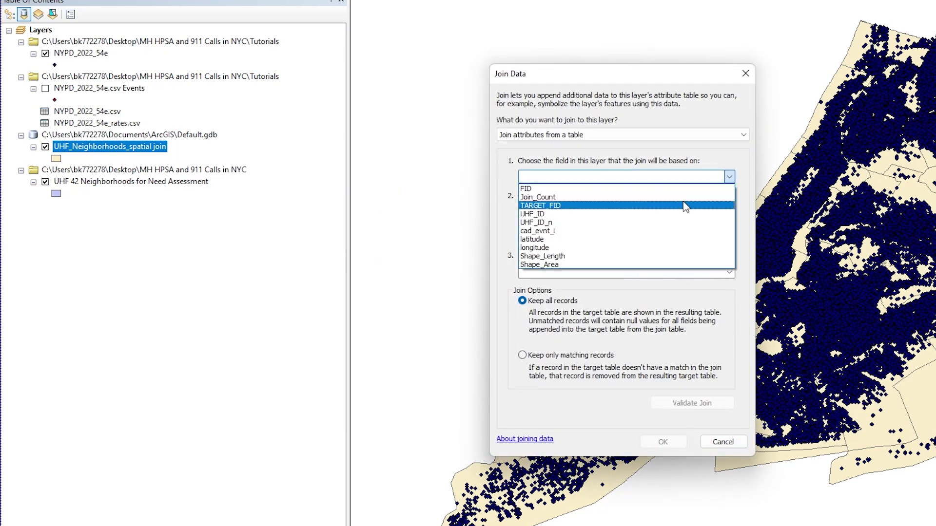
pyautogui.click(674, 224)
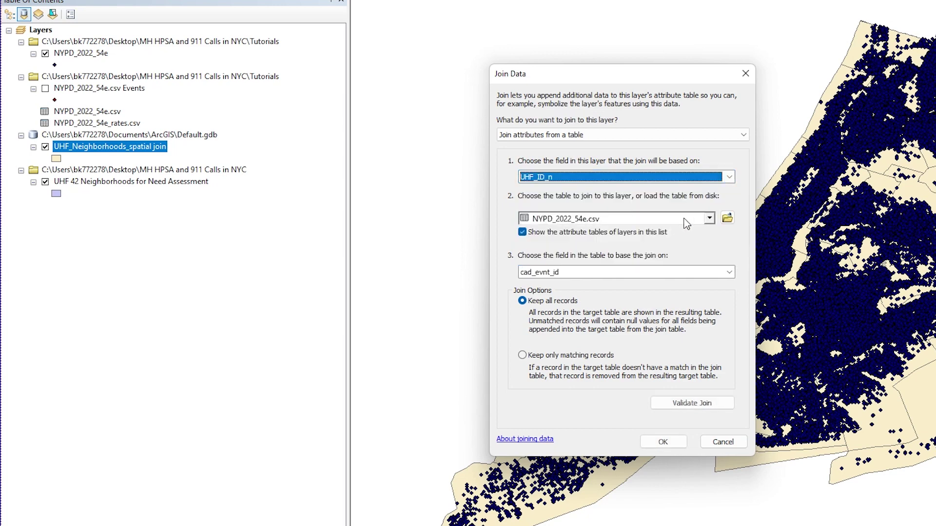
pyautogui.click(710, 219)
pyautogui.click(678, 242)
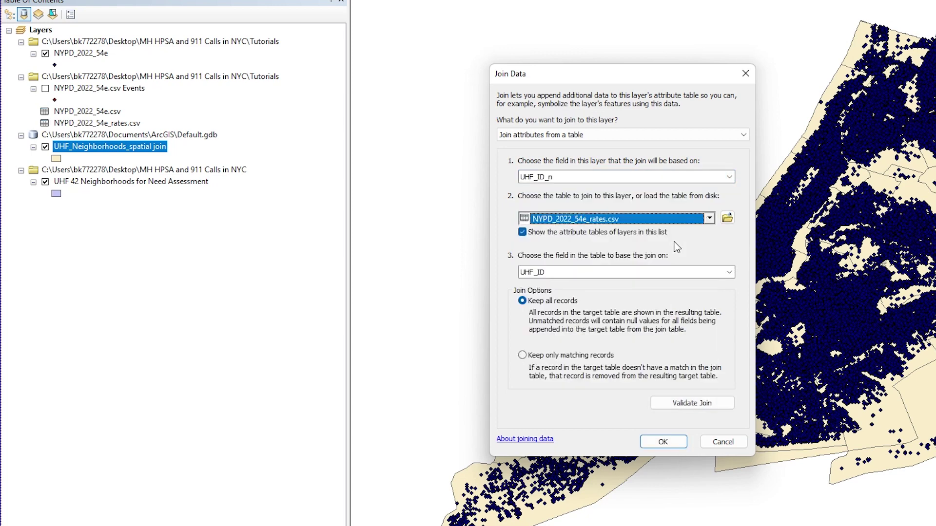
pyautogui.click(730, 272)
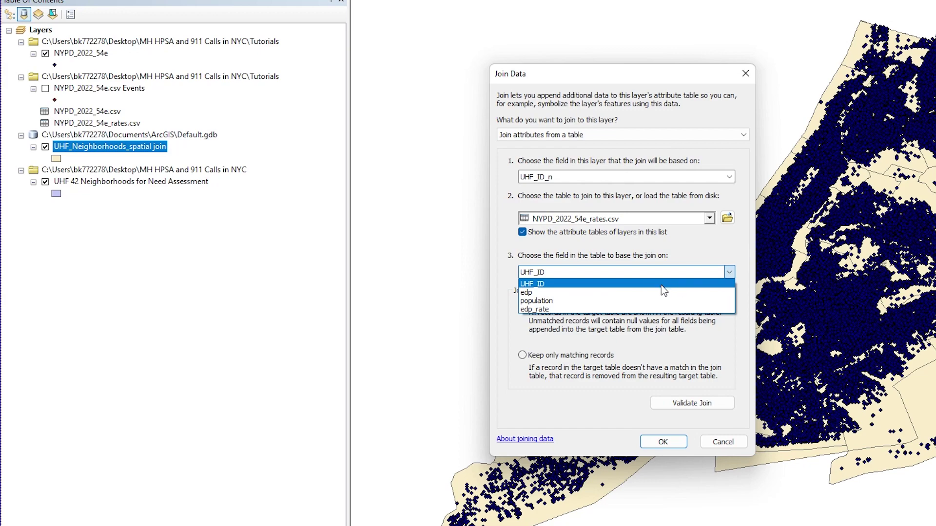
pyautogui.click(660, 285)
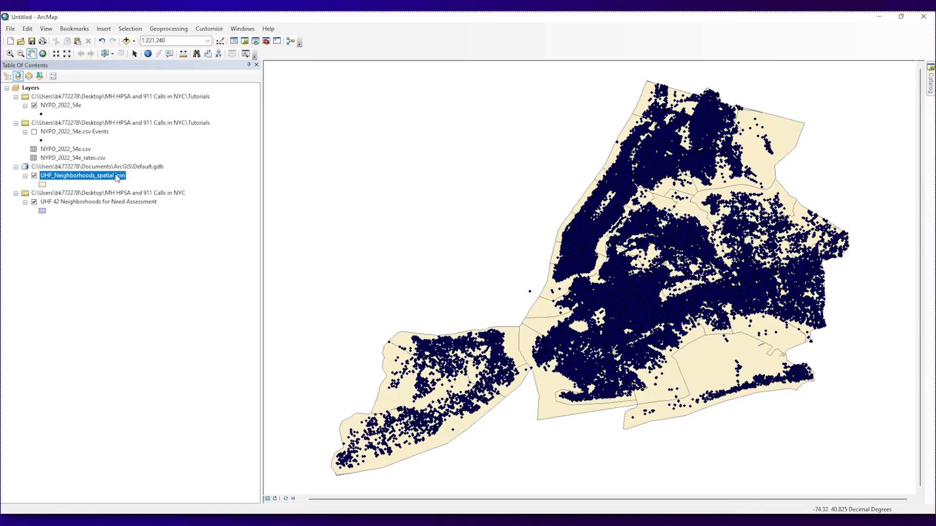
pyautogui.click(104, 180)
# - Export the spatial join layer's features and browse for the output shapefile location
pyautogui.rightClick(104, 180)
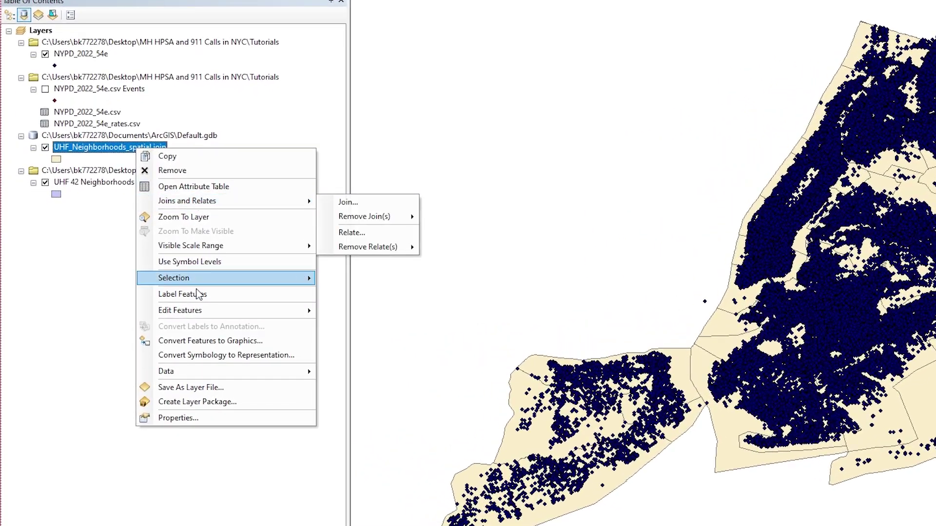
pyautogui.moveTo(260, 373)
pyautogui.click(341, 385)
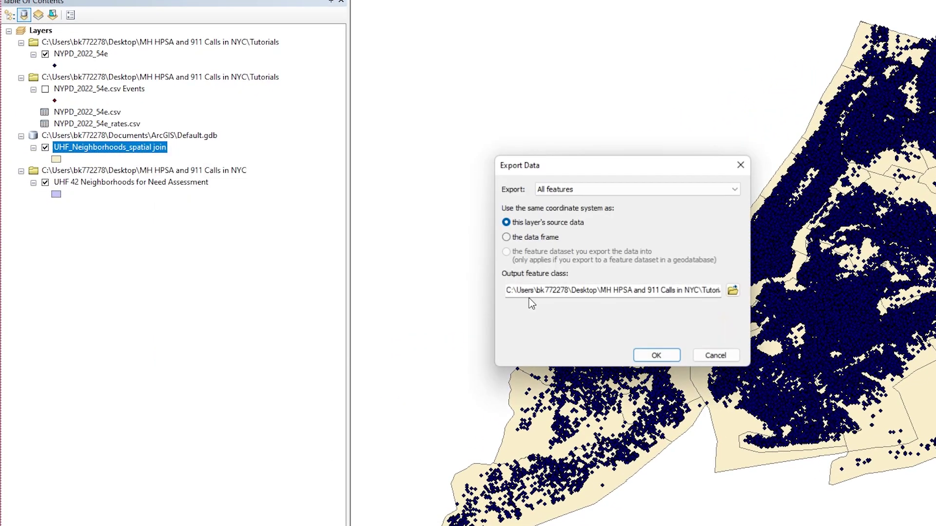
pyautogui.click(732, 290)
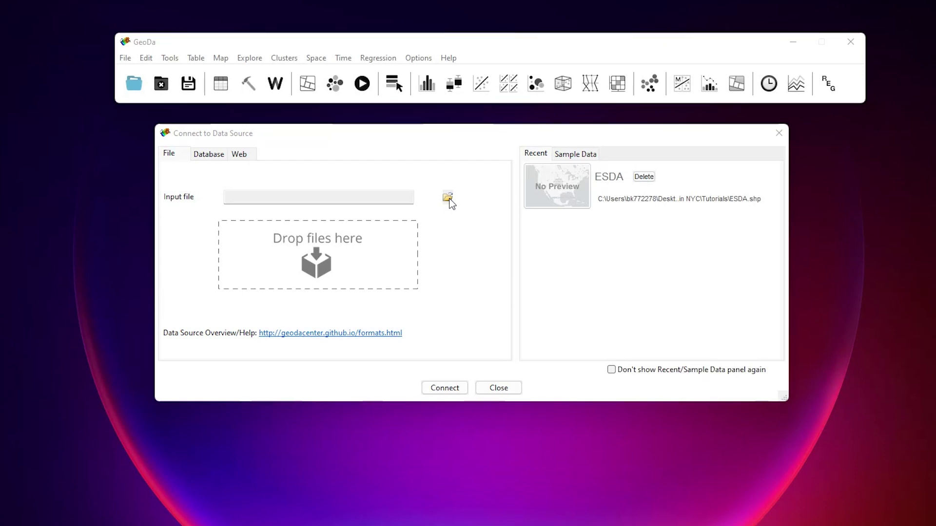
# - Open ESDA.shp as an ESRI Shapefile from the Connect to Data Source dialog
pyautogui.click(452, 204)
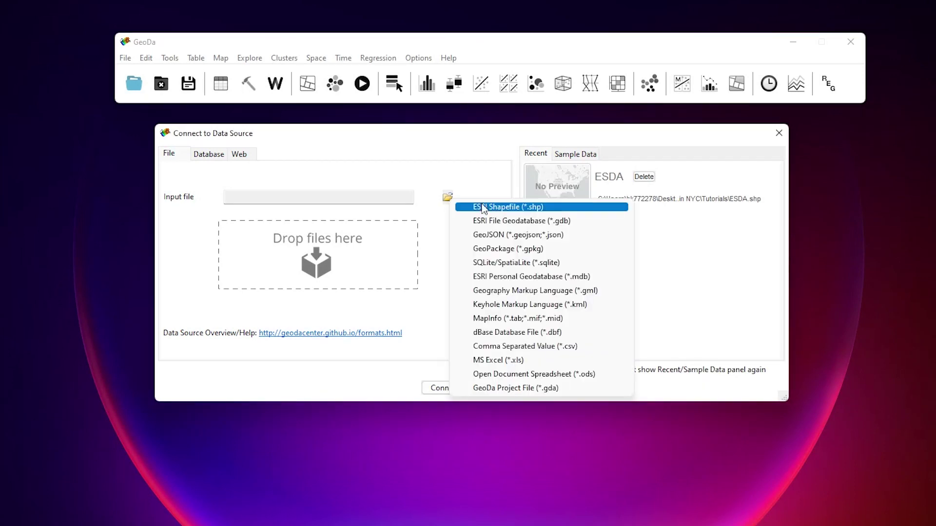
pyautogui.click(481, 204)
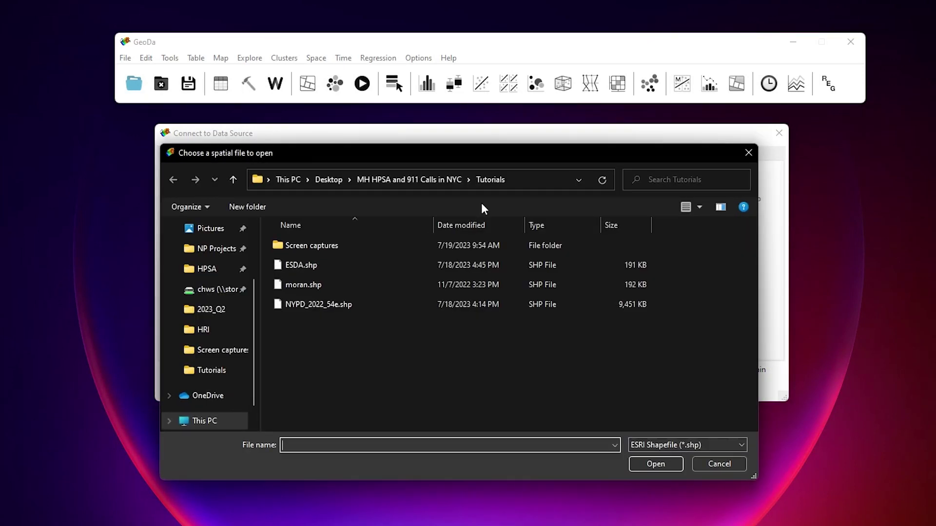
pyautogui.doubleClick(303, 266)
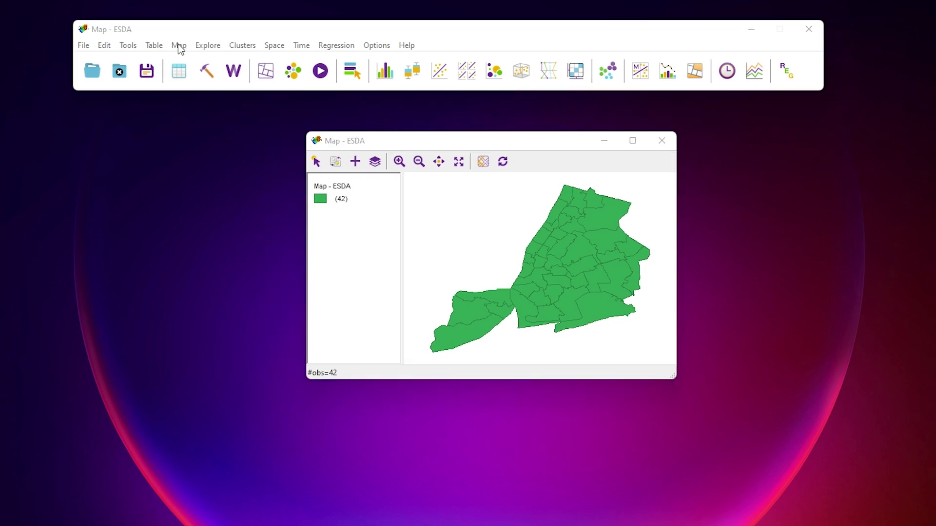
# - Create an 8-class quantile map of edp_rate and enlarge its window
pyautogui.click(178, 45)
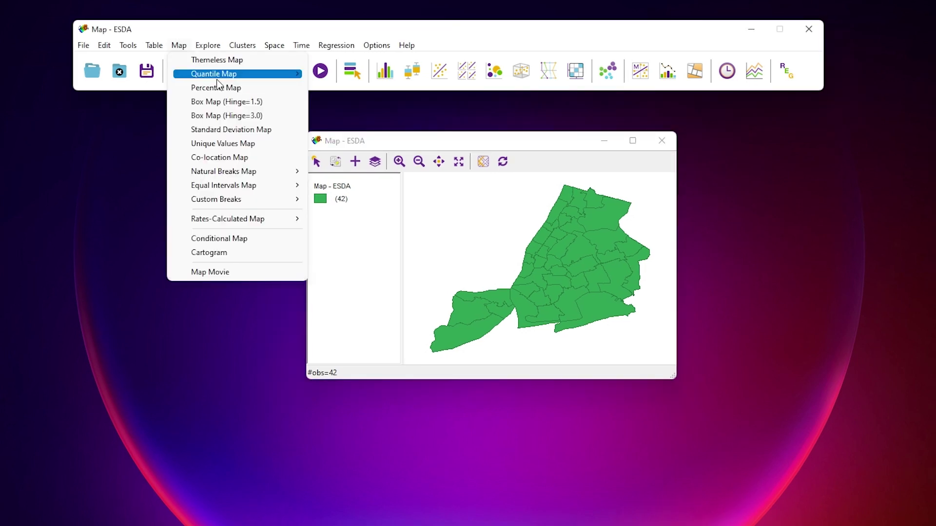
pyautogui.moveTo(273, 74)
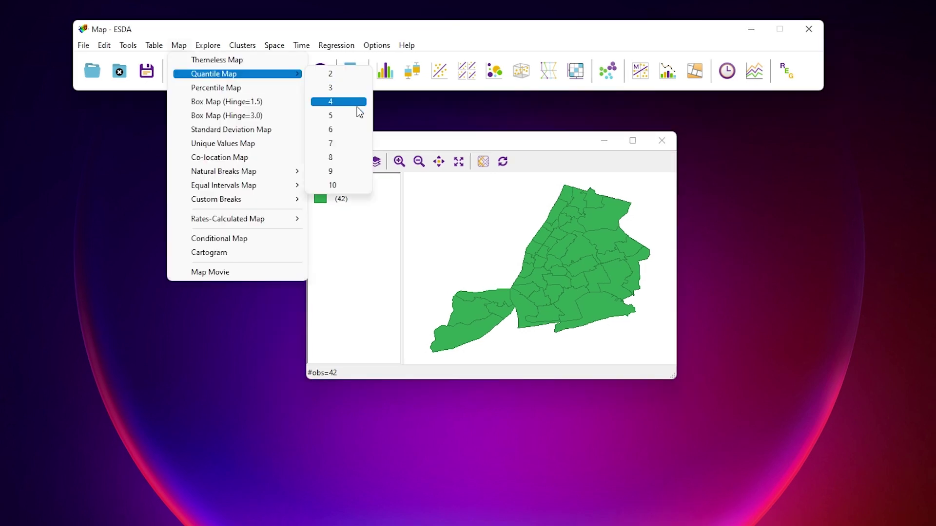
pyautogui.click(351, 158)
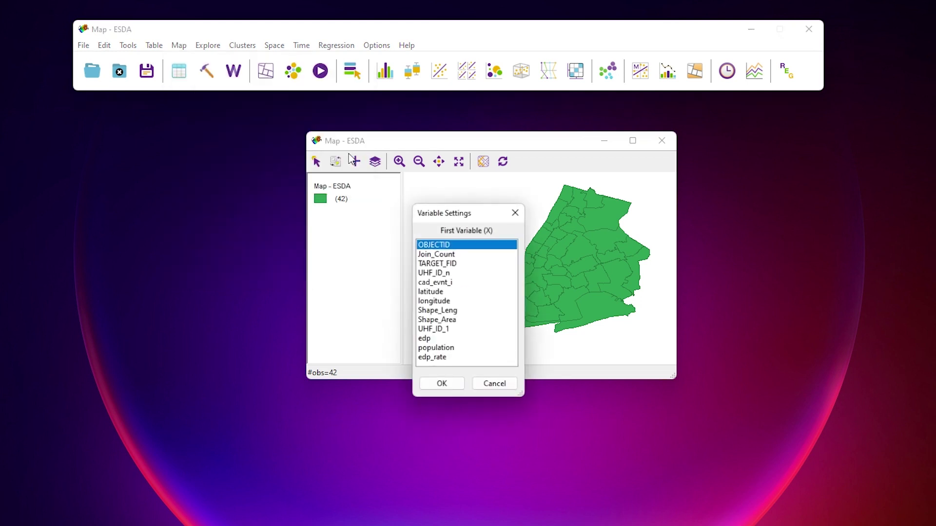
pyautogui.click(464, 358)
pyautogui.click(441, 386)
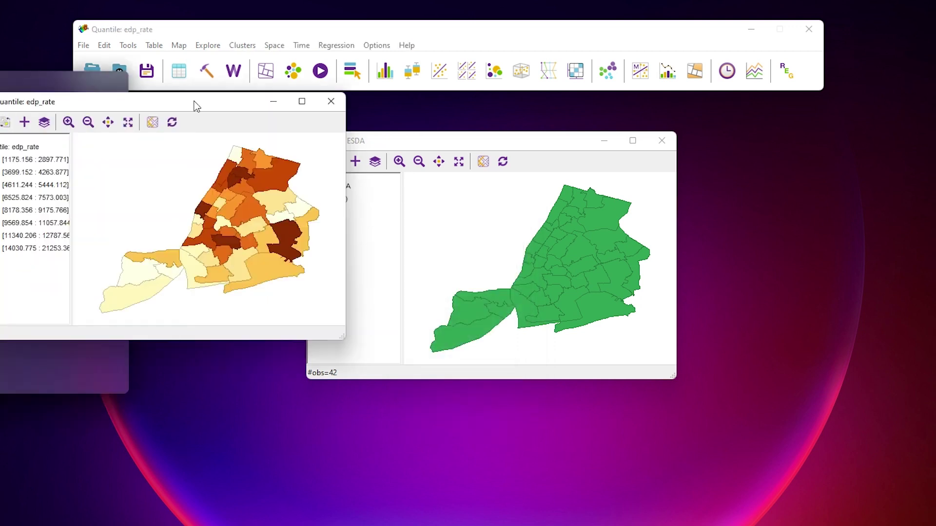
pyautogui.moveTo(195, 105); pyautogui.dragTo(510, 181)
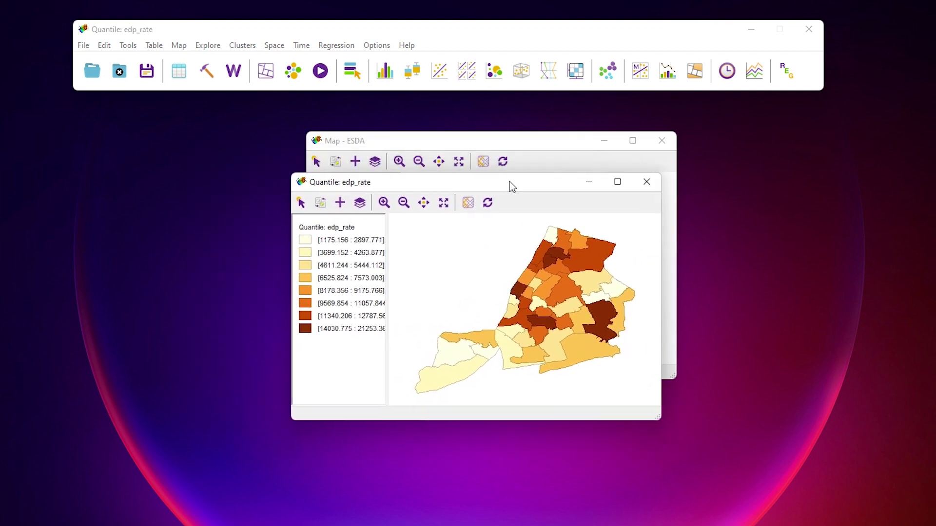
pyautogui.doubleClick(510, 181)
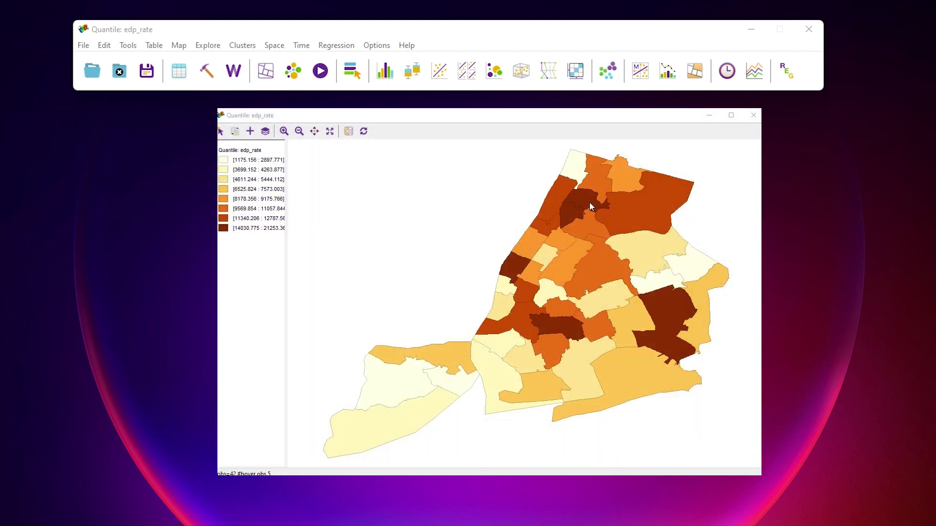
# - Select neighborhoods in the north and on the western shore of the quantile map
pyautogui.click(589, 203)
pyautogui.click(574, 214)
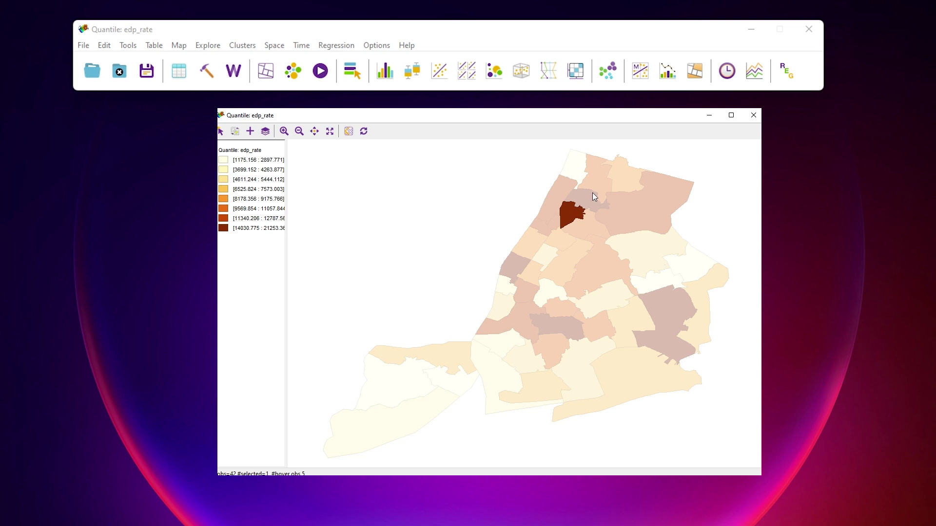
pyautogui.click(518, 272)
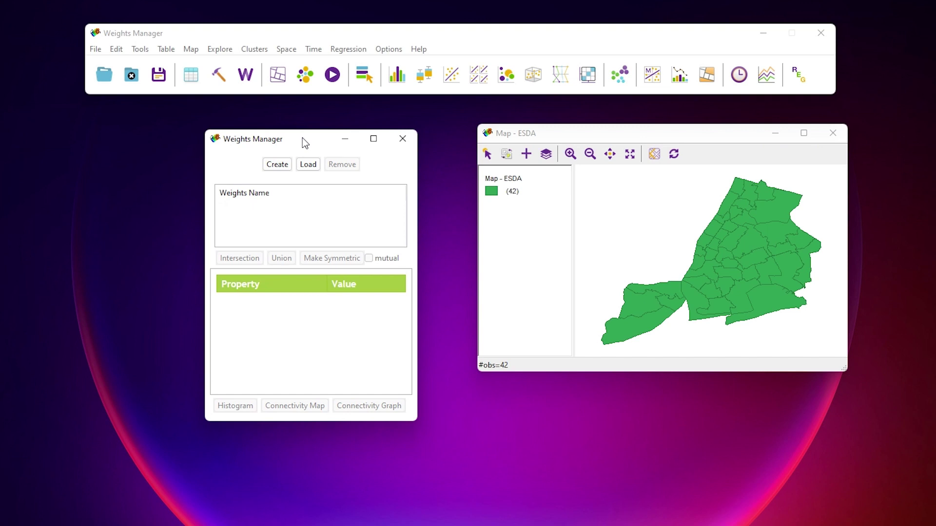
# - Close the Weights Manager window so that only the Map - ESDA window remains
pyautogui.hotkey('alt', 'F4')
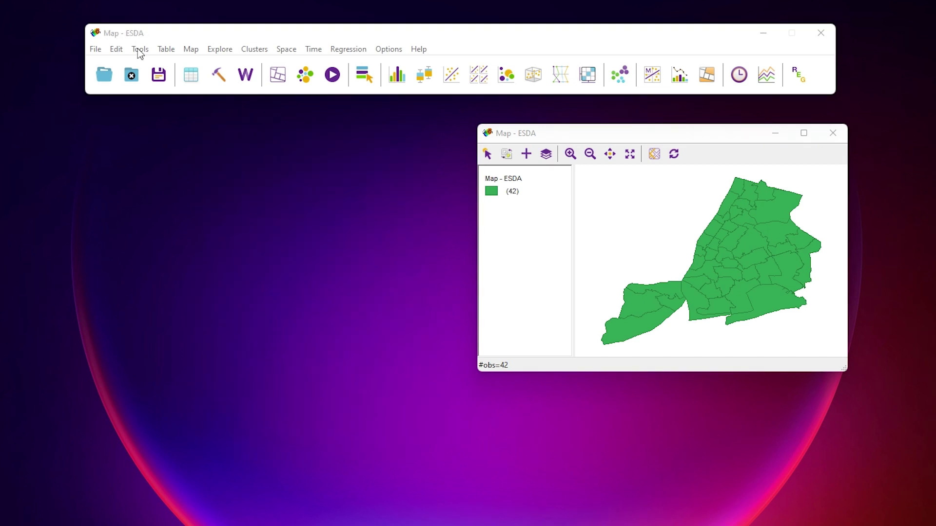
# - Open the Weights Manager, move it centre-left, and start creating a new weights file
pyautogui.click(138, 50)
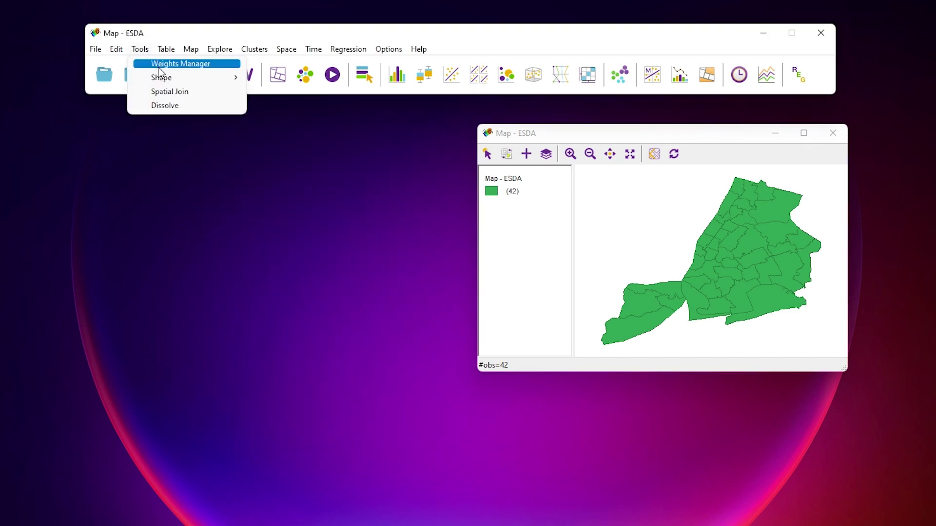
pyautogui.click(159, 67)
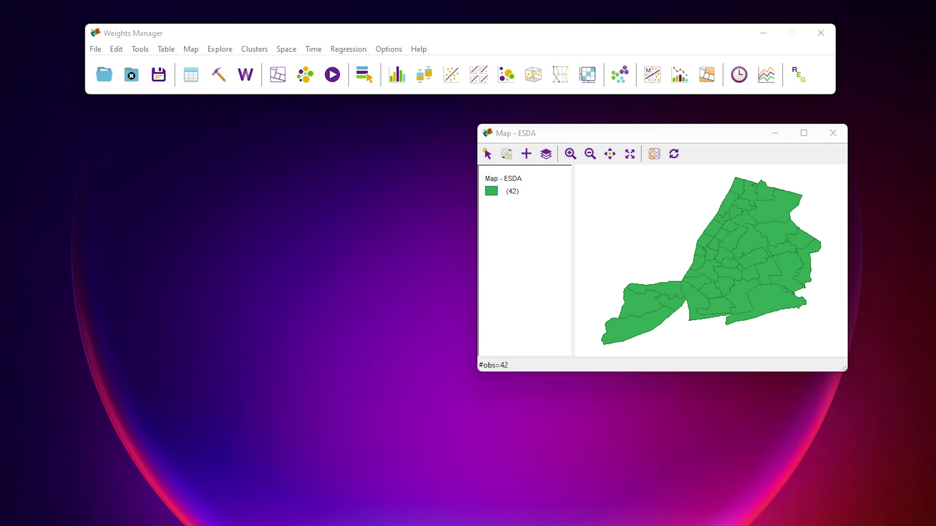
pyautogui.moveTo(0, 151); pyautogui.dragTo(292, 131)
pyautogui.click(263, 157)
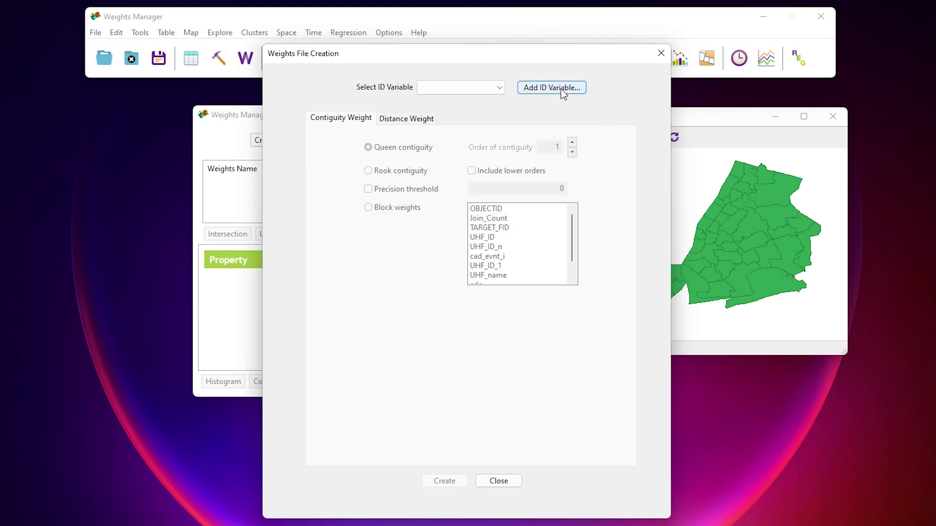
# - Set UHF_ID as the ID variable with queen contiguity, then view the distance-weight options
pyautogui.click(496, 91)
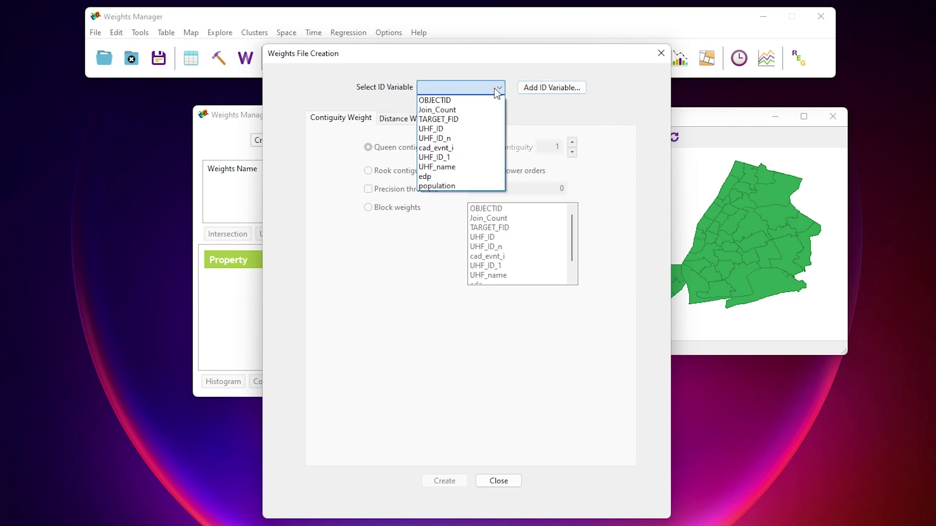
pyautogui.click(474, 129)
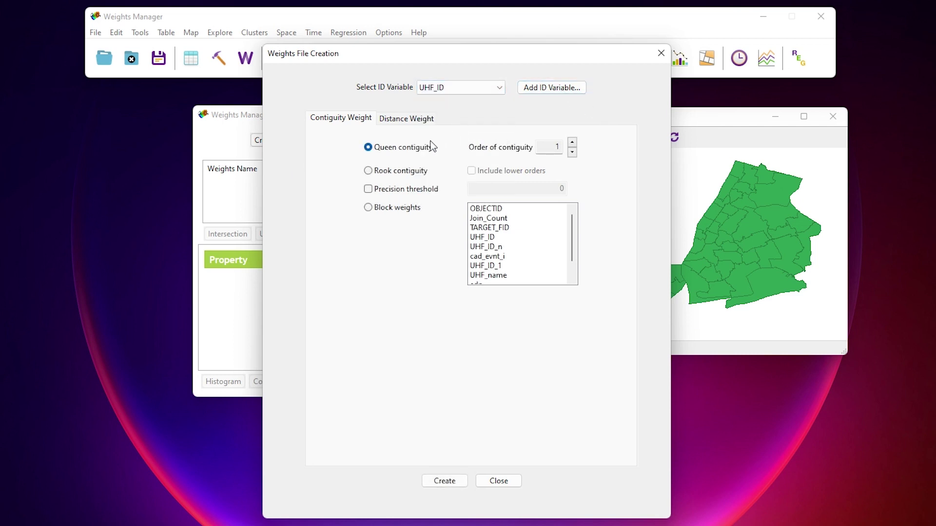
pyautogui.click(409, 175)
pyautogui.click(413, 150)
pyautogui.click(416, 120)
pyautogui.click(344, 119)
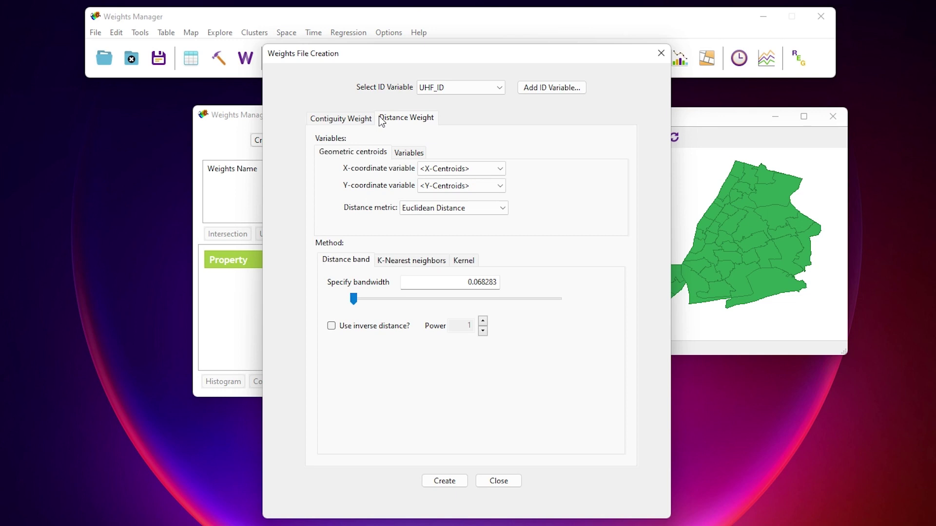
# - Return to the Contiguity Weight settings with queen contiguity of order 1
pyautogui.click(341, 118)
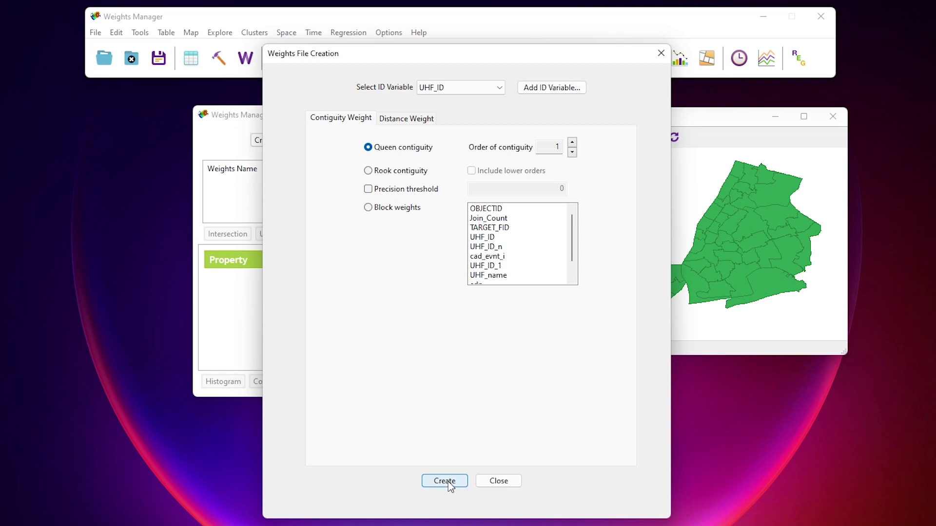
# - Create the queen contiguity weights, save them as ESDA(queen).gal, and dismiss the success message
pyautogui.click(445, 482)
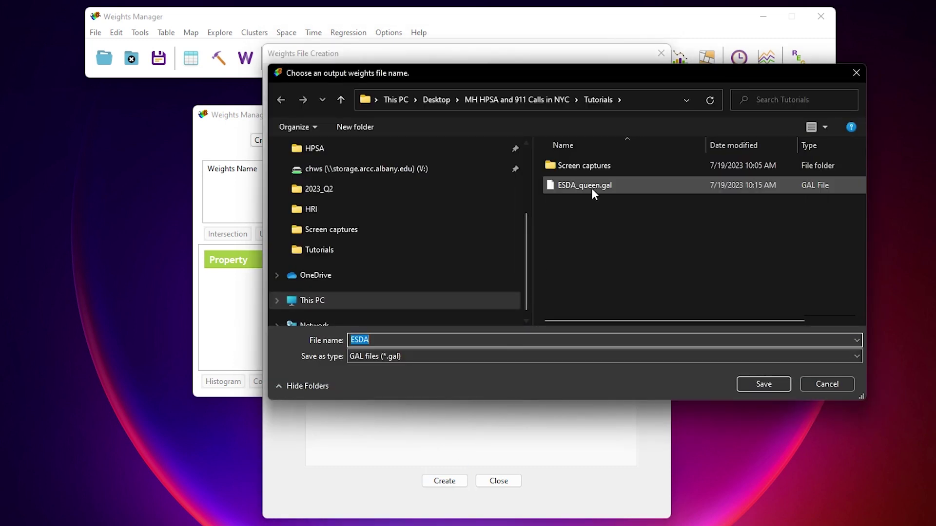
pyautogui.click(447, 339)
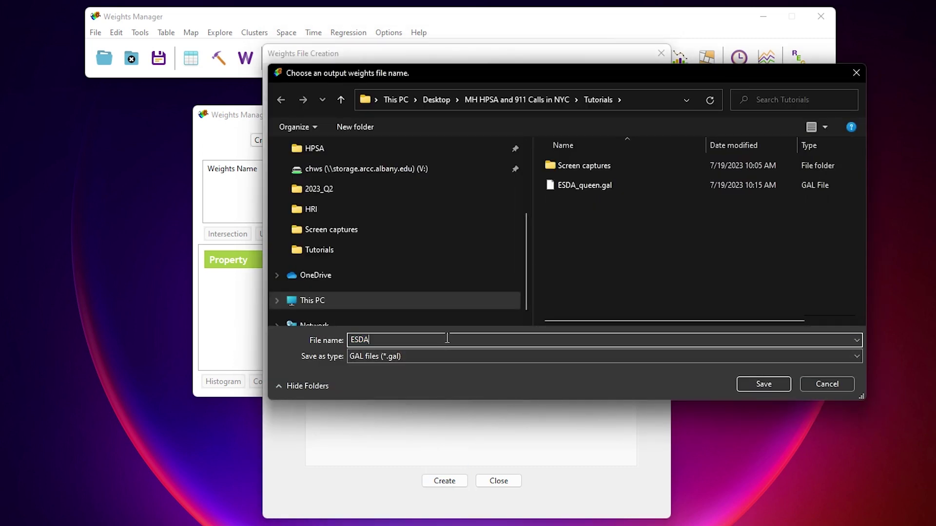
pyautogui.write('(queen)')
pyautogui.press('Return')
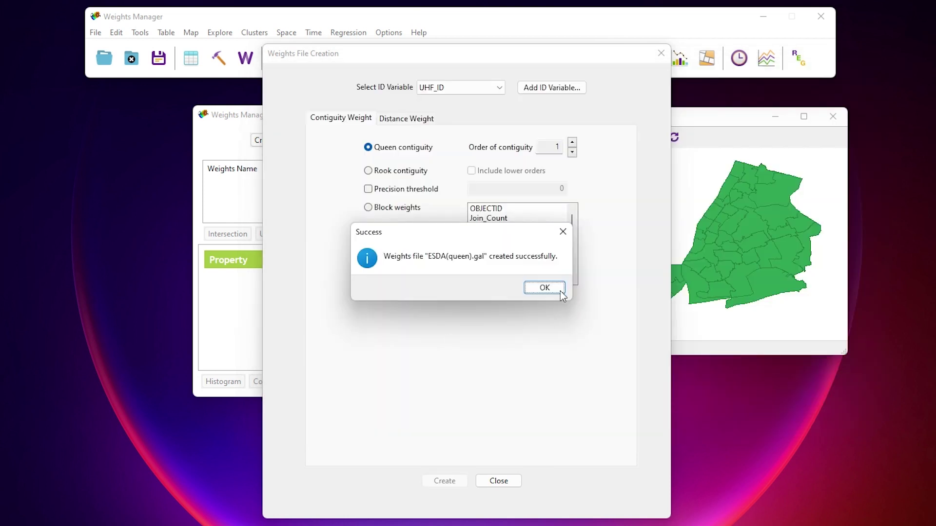
pyautogui.click(545, 288)
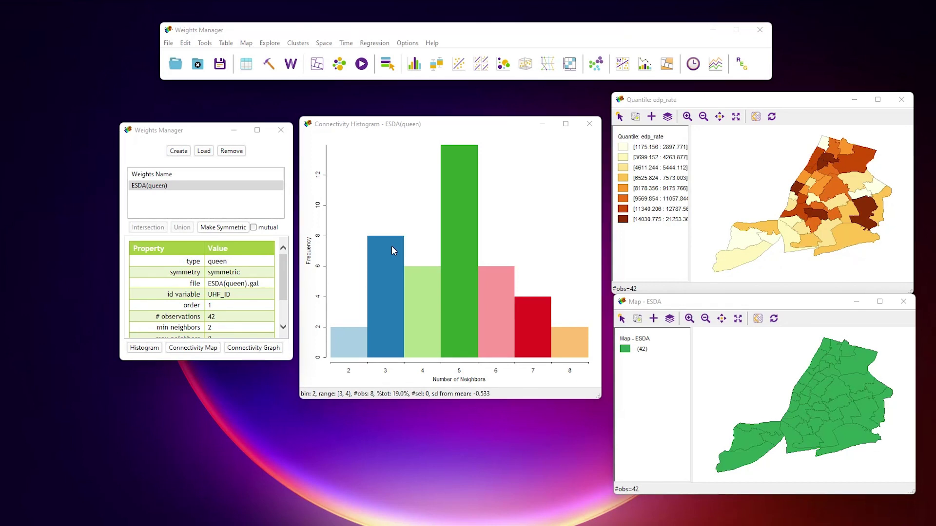
# - Highlight neighborhoods with 5, 6 and 4 neighbours on the connectivity histogram, clearing each selection afterwards
pyautogui.click(467, 214)
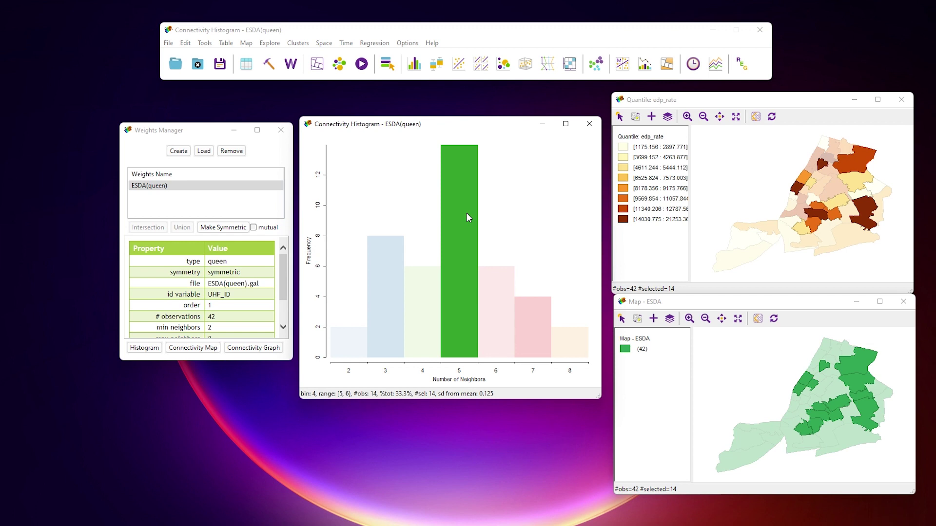
pyautogui.click(495, 295)
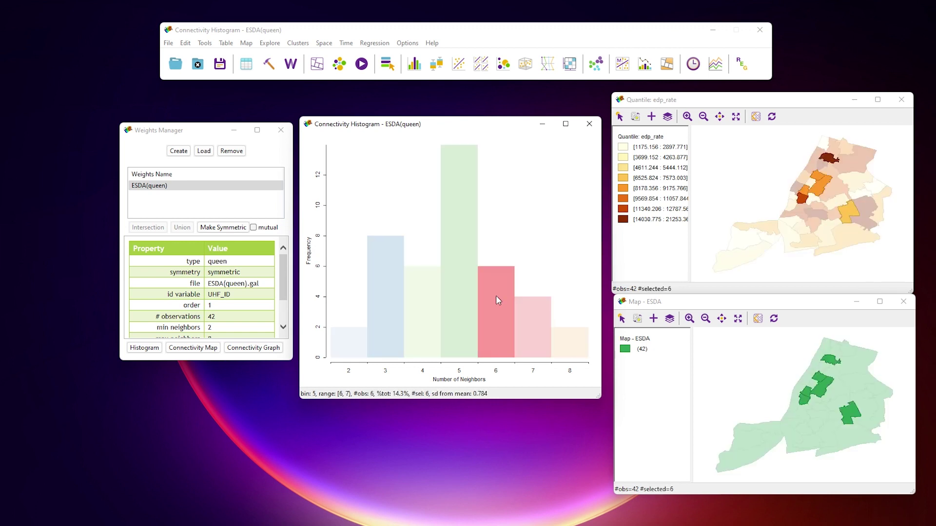
pyautogui.click(495, 296)
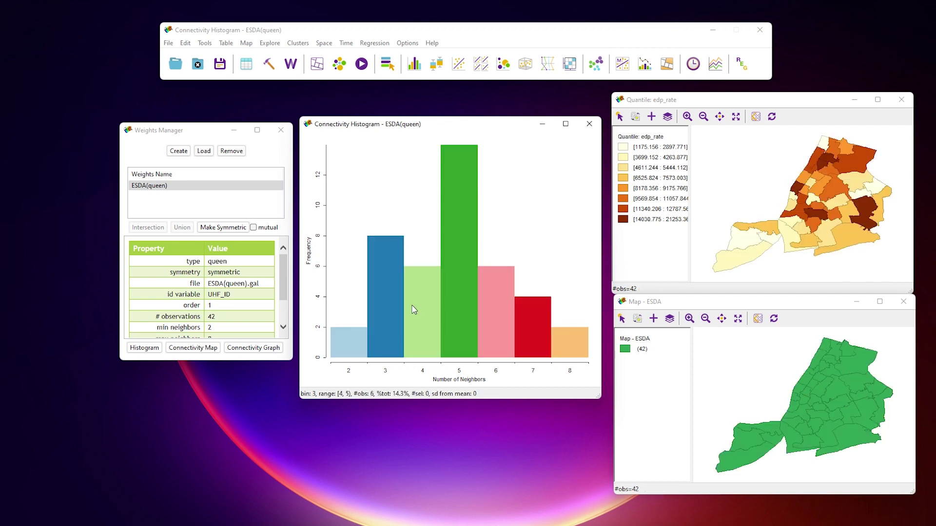
pyautogui.click(414, 310)
pyautogui.click(414, 310)
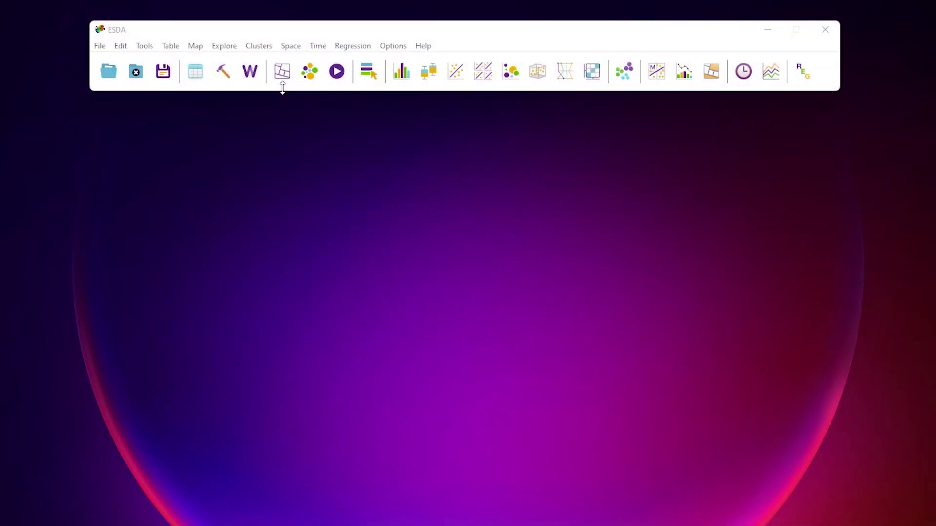
# - Run Univariate Local Moran's I on edp_rate with ESDA(queen) weights, outputting significance map, cluster map and scatter plot
pyautogui.click(290, 46)
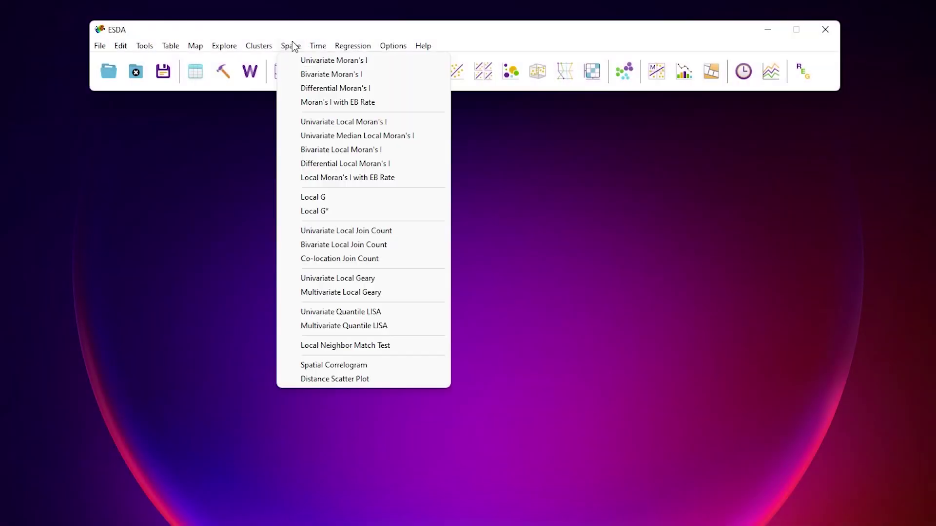
pyautogui.click(332, 125)
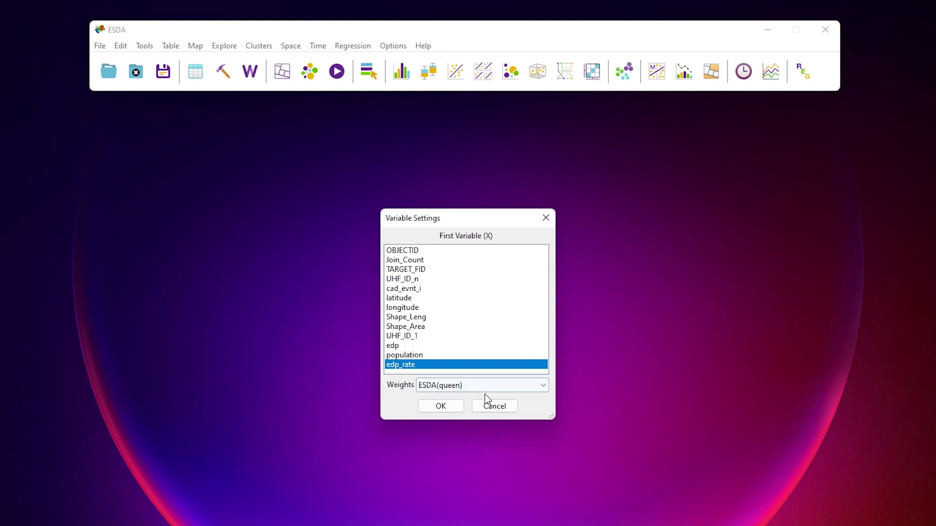
pyautogui.click(501, 393)
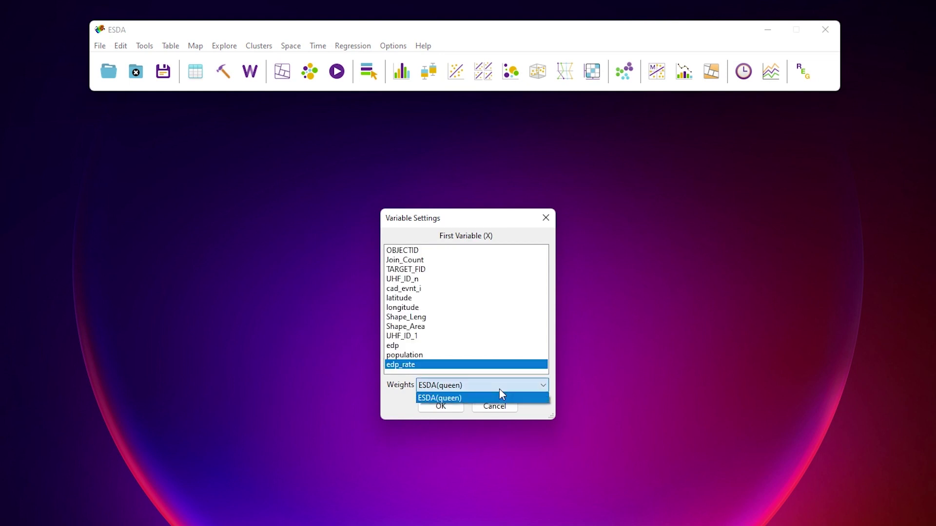
pyautogui.click(499, 390)
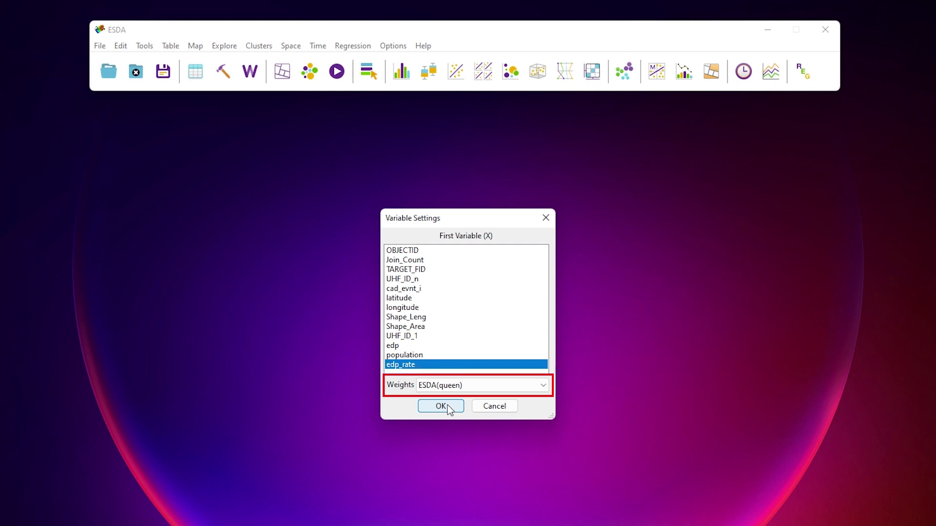
pyautogui.click(440, 406)
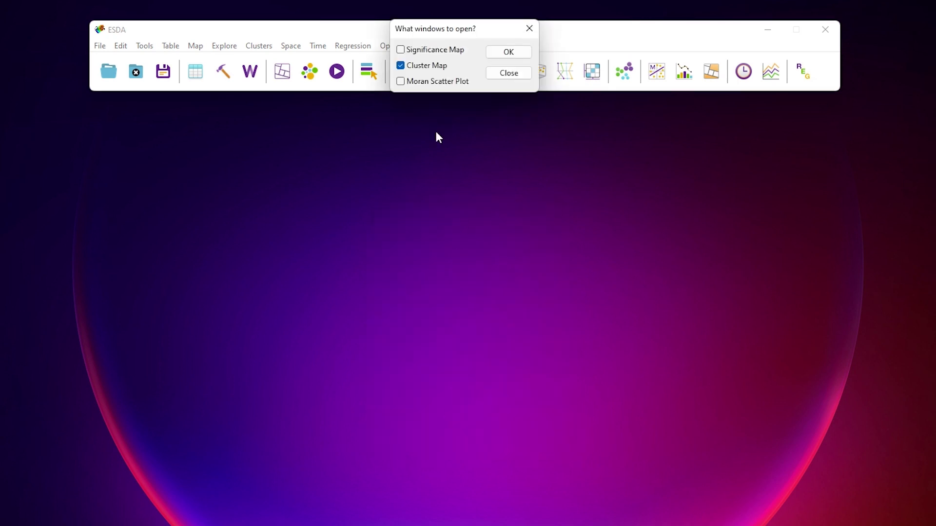
pyautogui.click(401, 50)
pyautogui.click(401, 81)
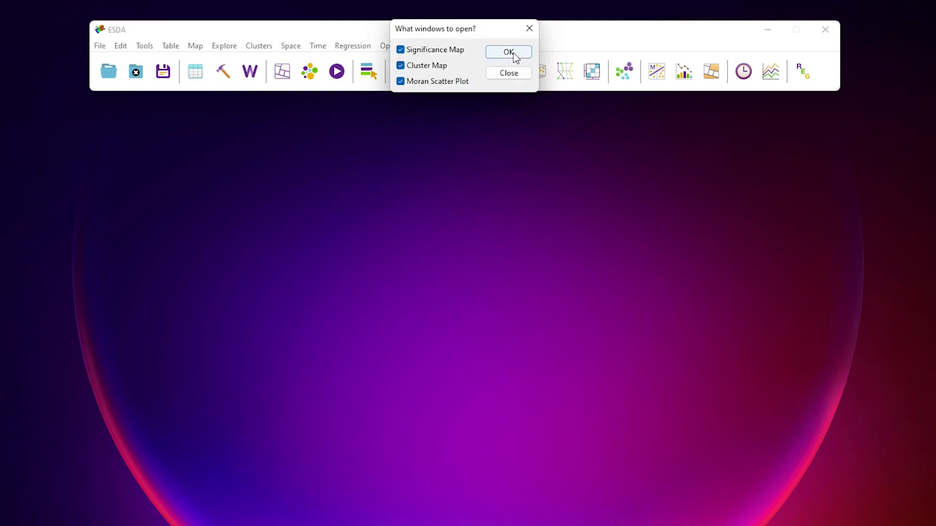
pyautogui.click(513, 53)
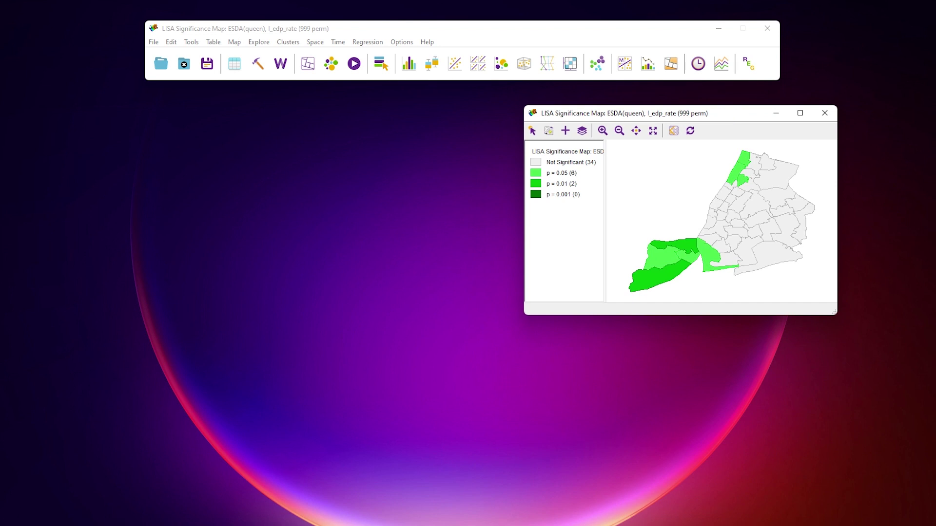
# - Place the LISA Cluster Map beside the Significance Map, with the Moran scatter plot below them
pyautogui.moveTo(351, 360); pyautogui.dragTo(376, 117)
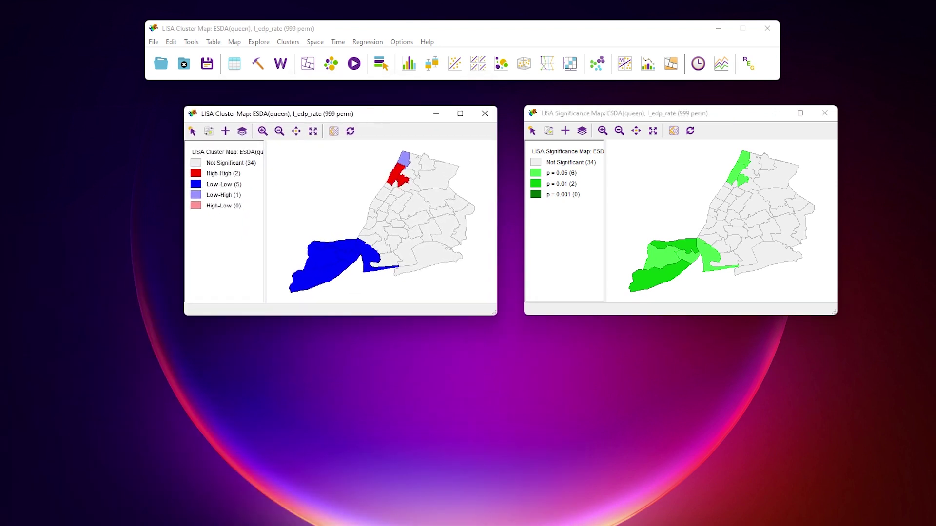
pyautogui.moveTo(382, 376); pyautogui.dragTo(526, 326)
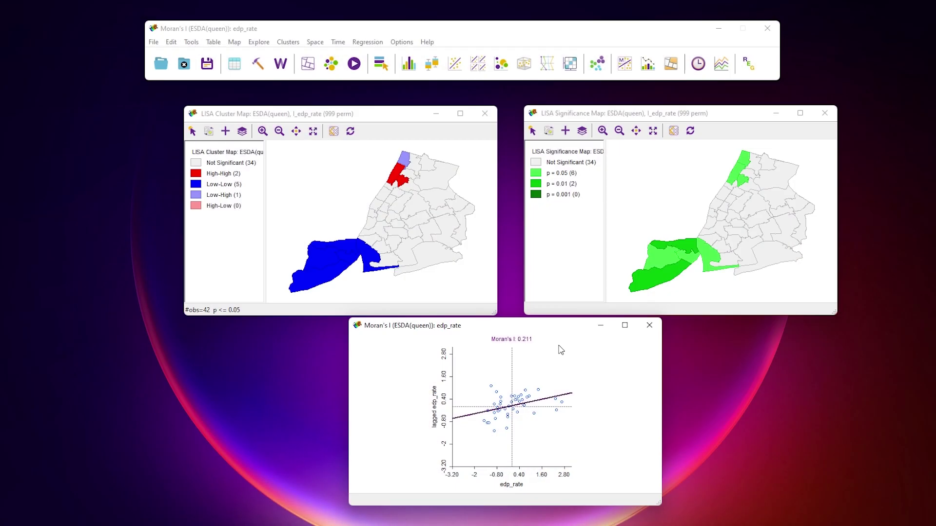
# - Run a 999-permutation randomization test on the Moran scatter plot of edp_rate
pyautogui.rightClick(578, 268)
pyautogui.moveTo(656, 311)
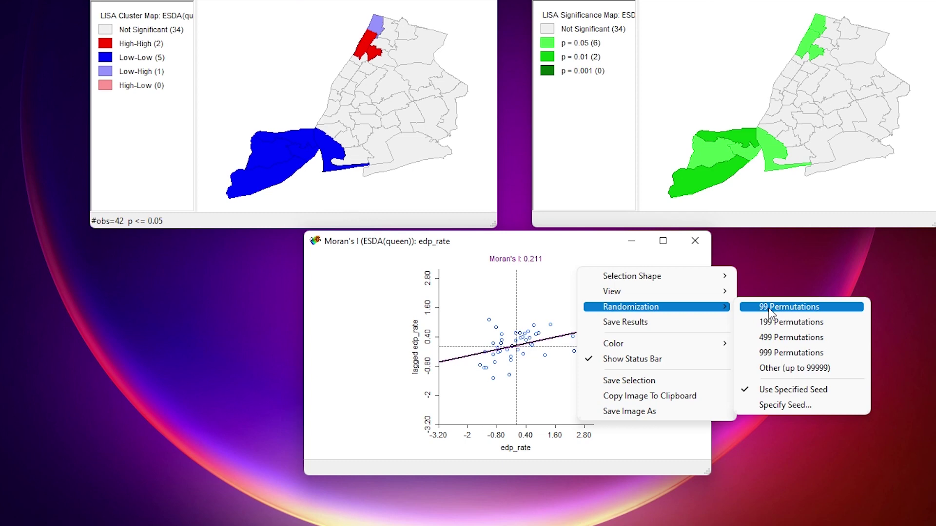
pyautogui.click(791, 349)
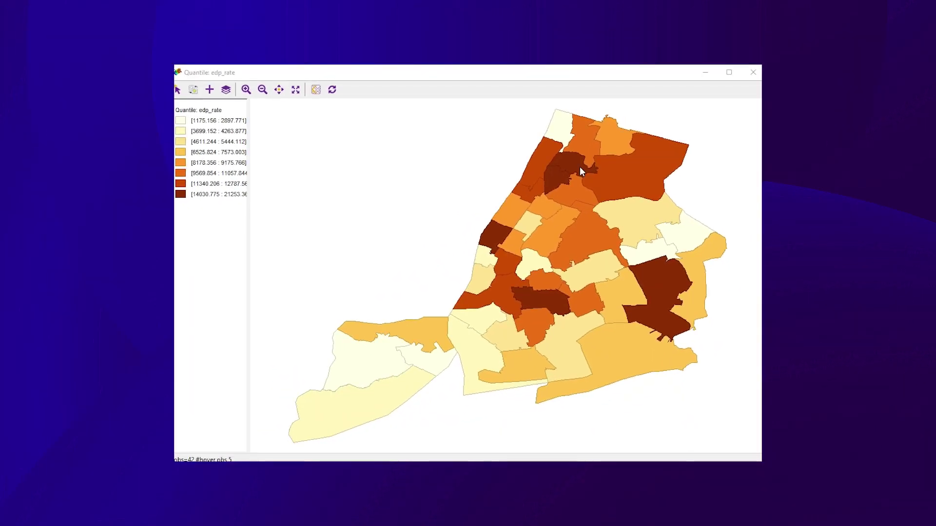
# - Select two high-rate Bronx districts in turn, then the dark upper Manhattan district instead
pyautogui.click(577, 167)
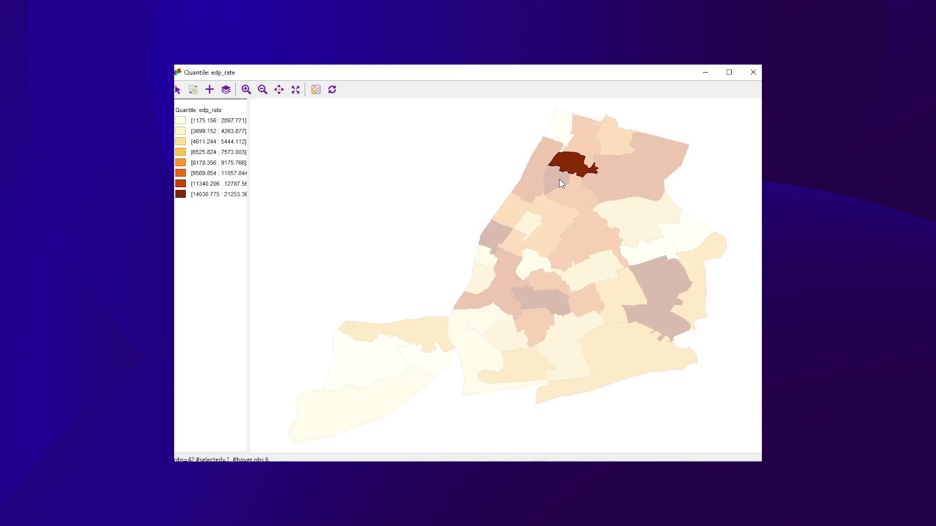
pyautogui.click(559, 180)
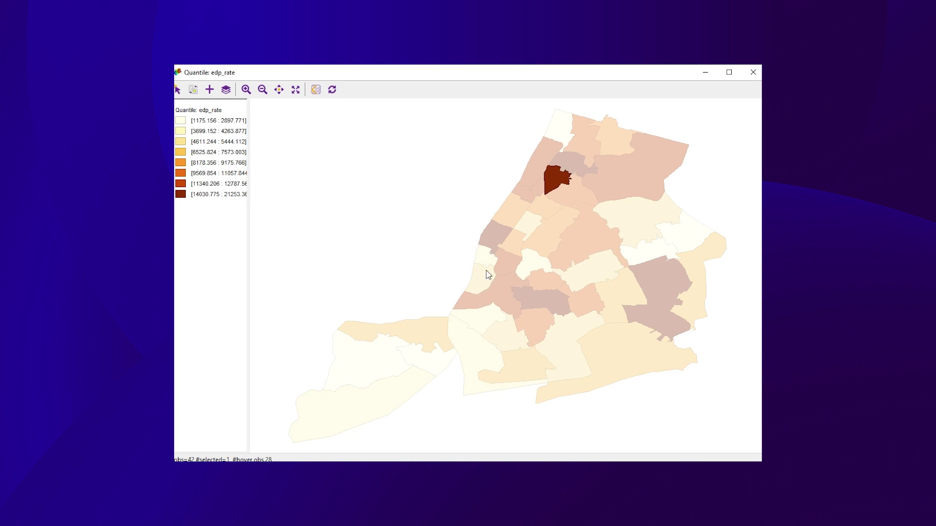
pyautogui.click(499, 241)
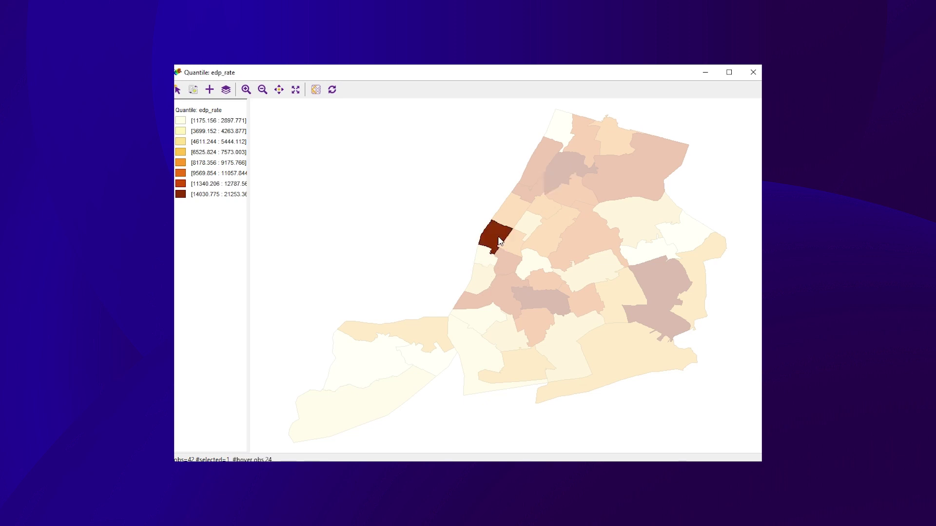